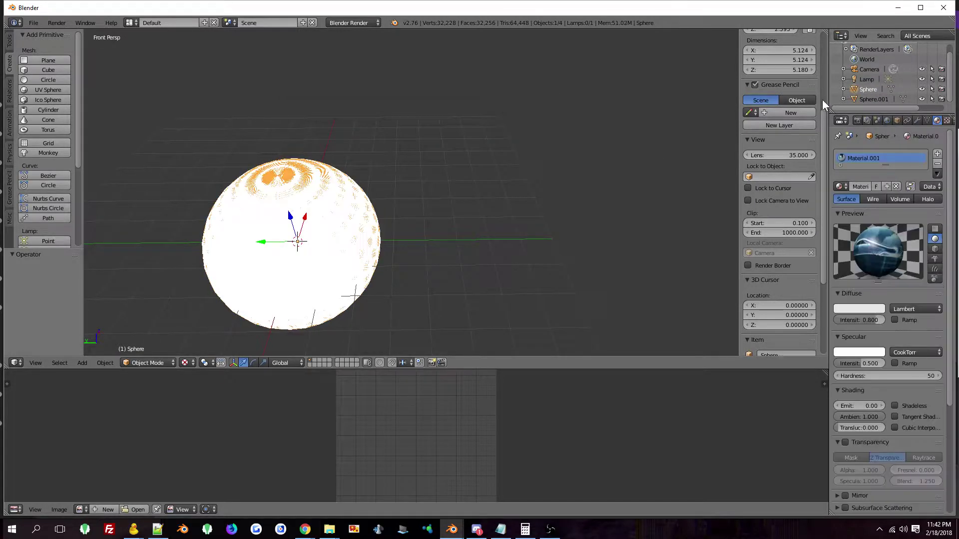
- Examine the mesh density and UV layouts of the dense Sphere and the low-poly Sphere.001 in Edit Mode
key("Tab")
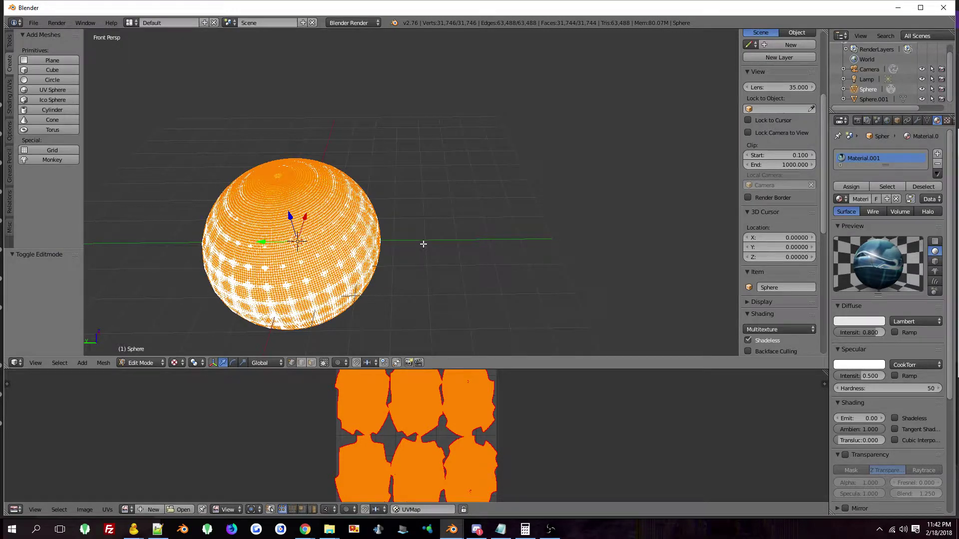
key("shift+f")
key("w")
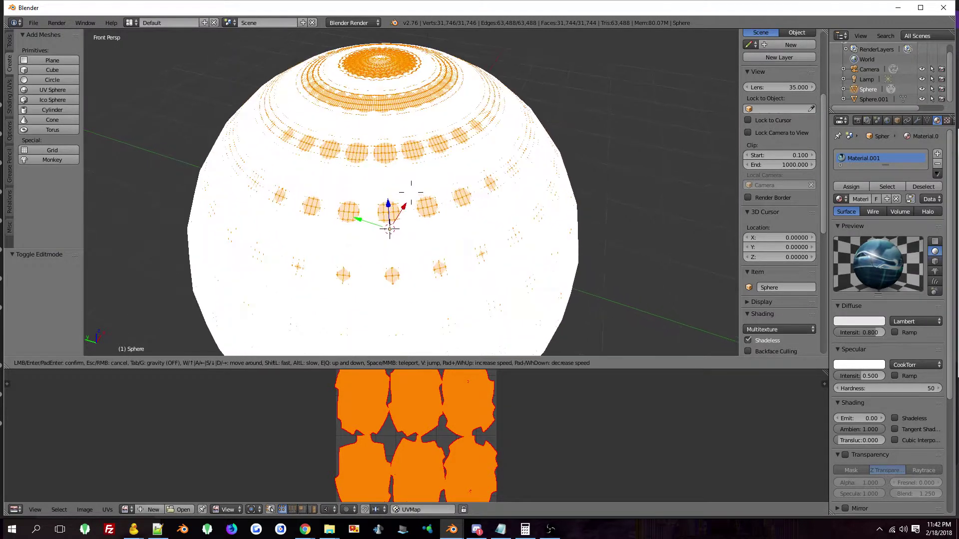
key("s")
key("Return")
key("Tab")
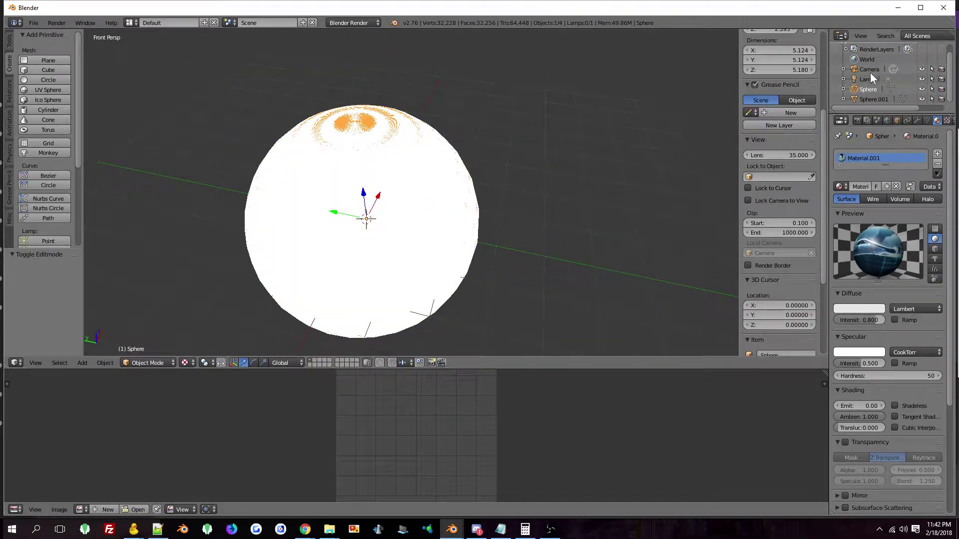
left_click(867, 100)
key("Tab")
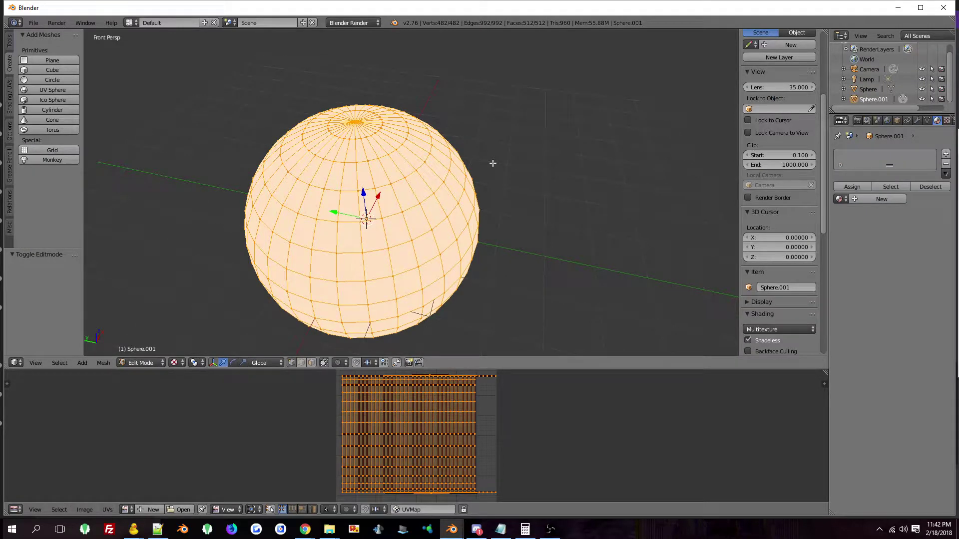
key("Tab")
left_click(868, 89)
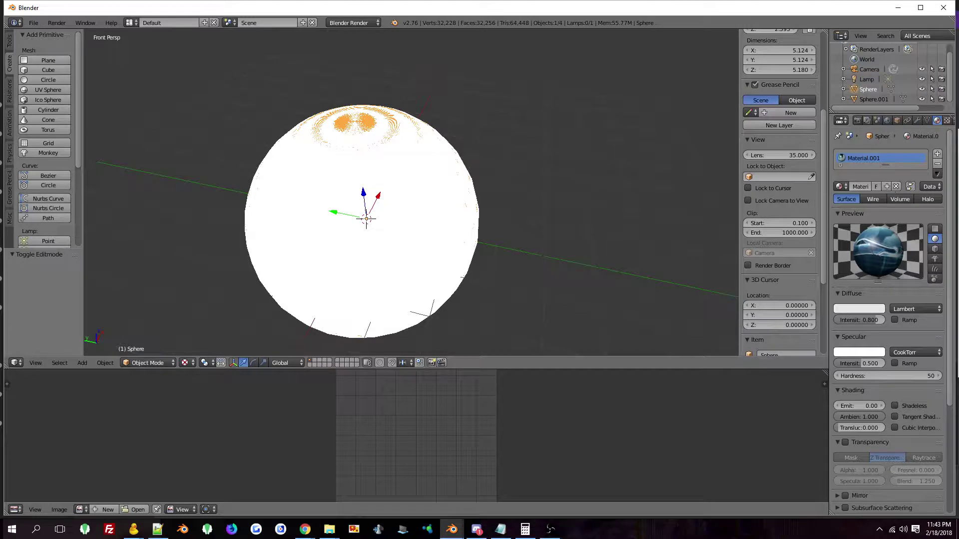
- Check the image texture on Sphere's material and compare Sphere's UV layout with that of Sphere.001
left_click(946, 121)
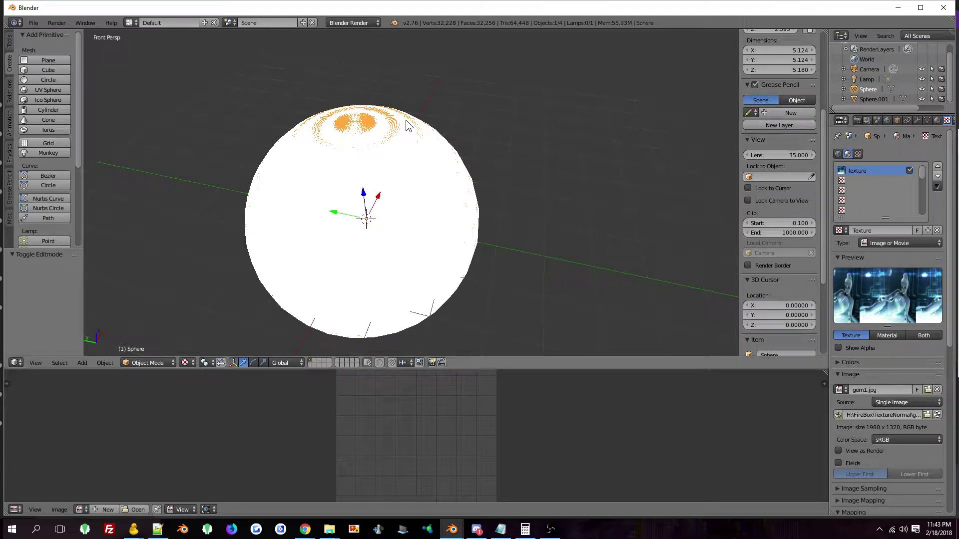
left_click(937, 120)
key("Tab")
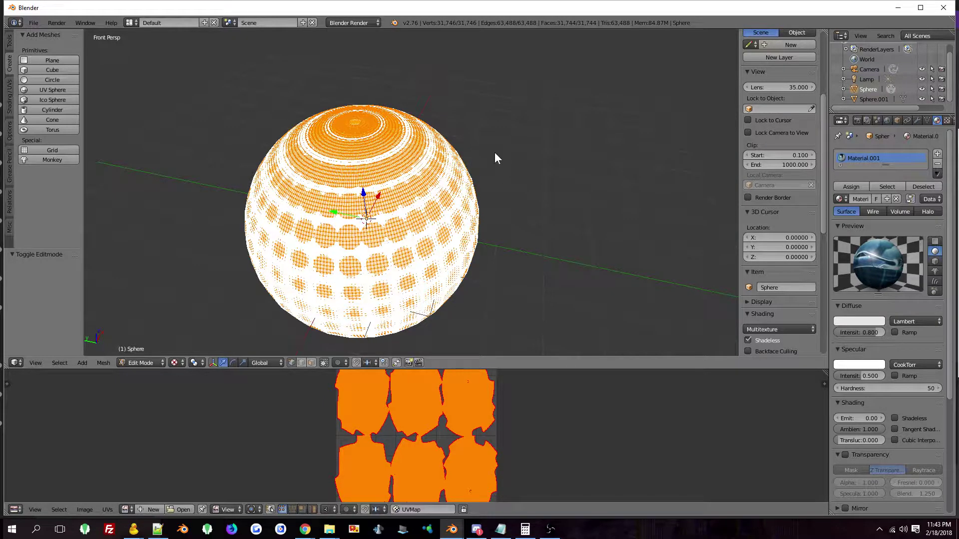
key("Tab")
left_click(883, 99)
key("Tab")
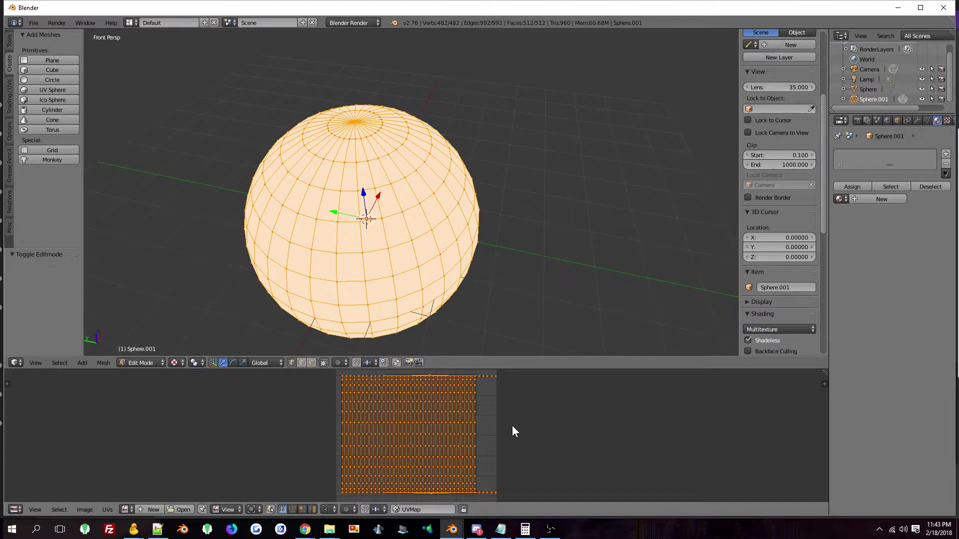
key("Tab")
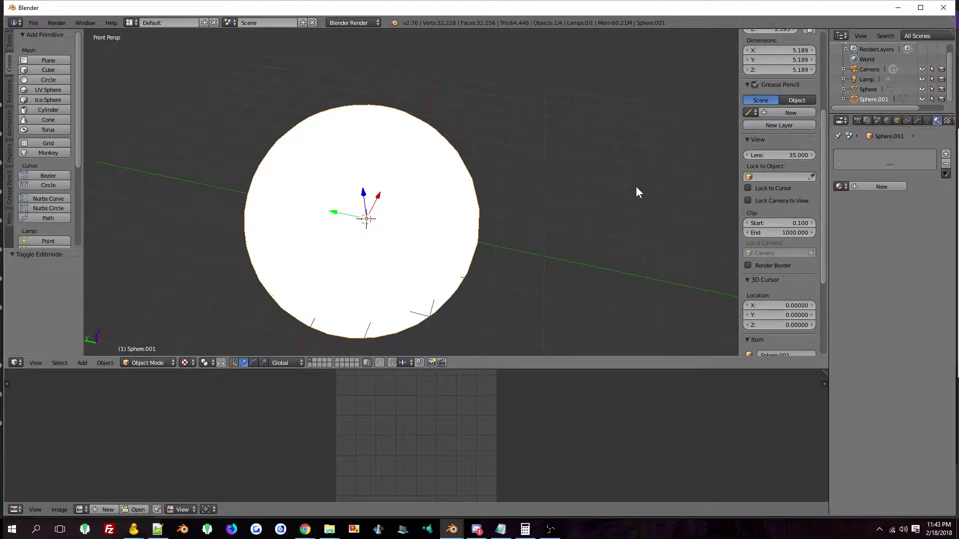
- With Sphere selected and Sphere.001 active, try baking in Textures mode with Selected to Active enabled
left_click(862, 89)
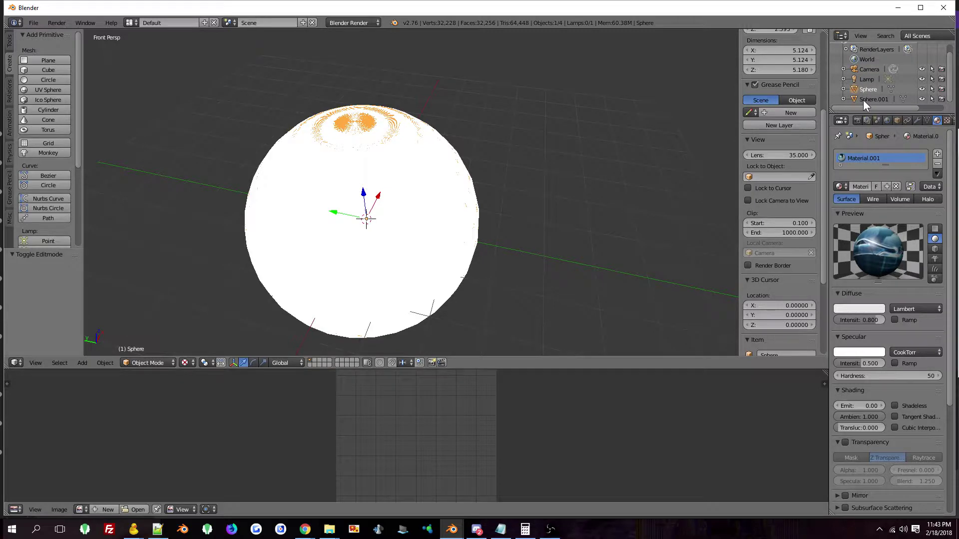
left_click(863, 100)
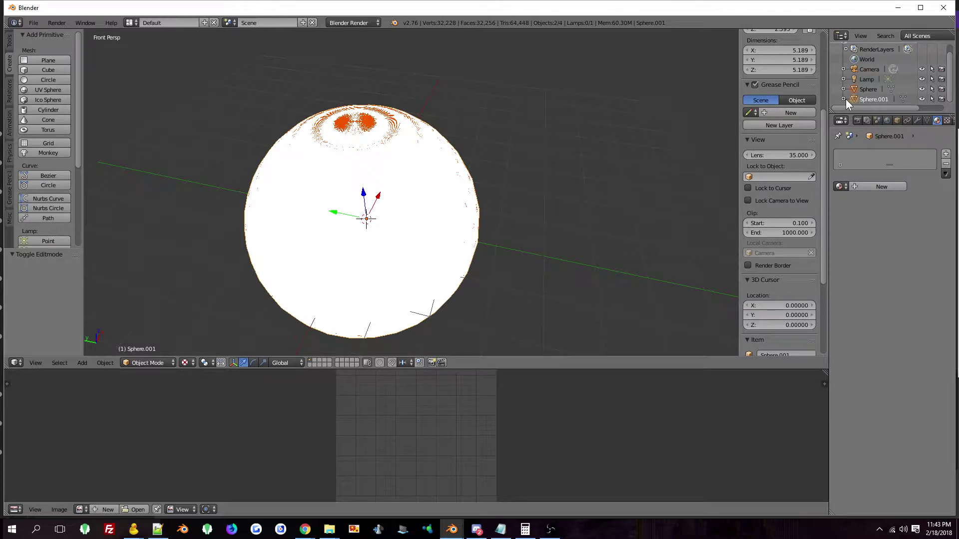
left_click(858, 121)
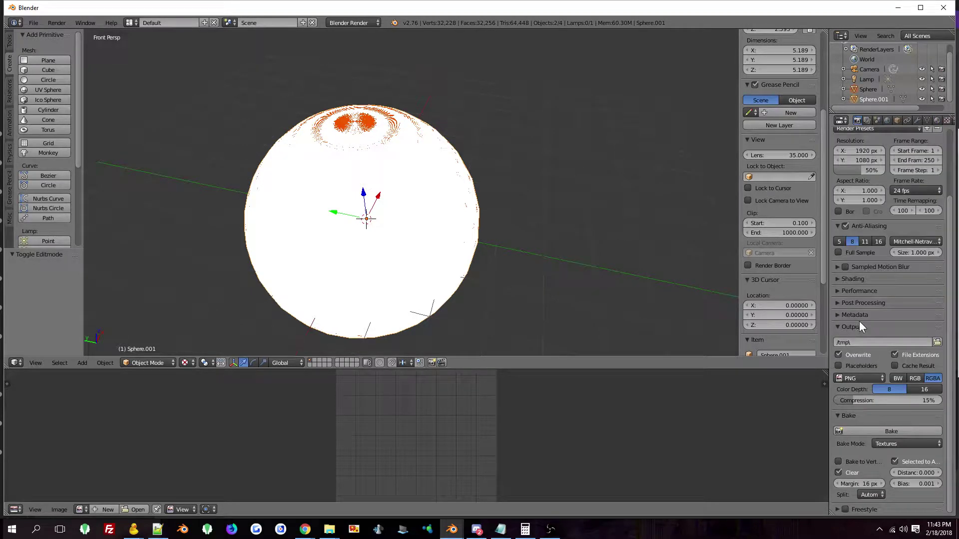
left_click(882, 445)
left_click(884, 432)
left_click(909, 440)
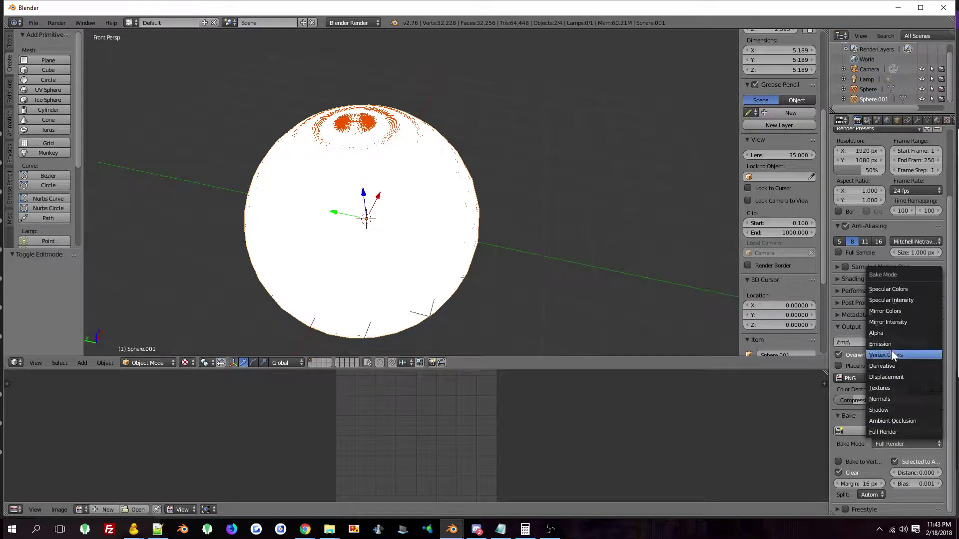
left_click(894, 387)
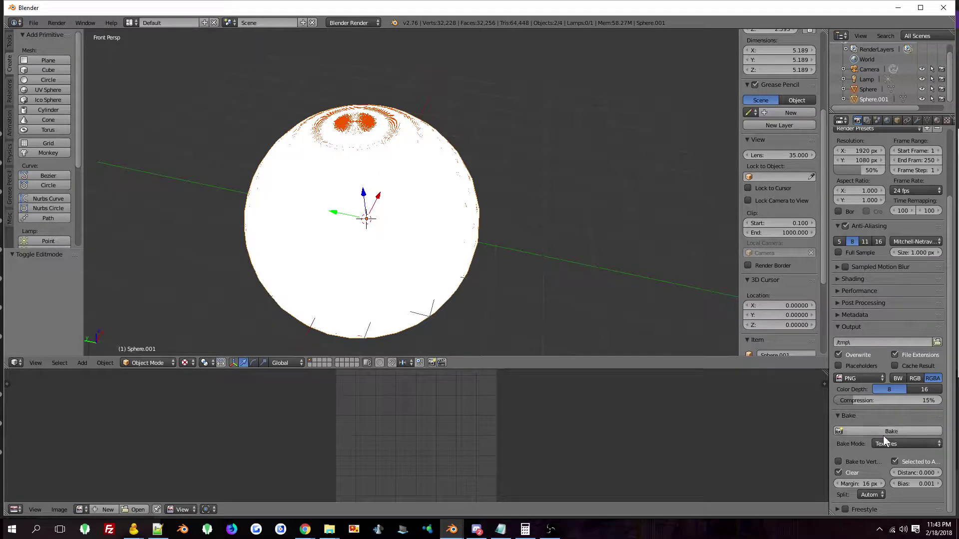
left_click(895, 462)
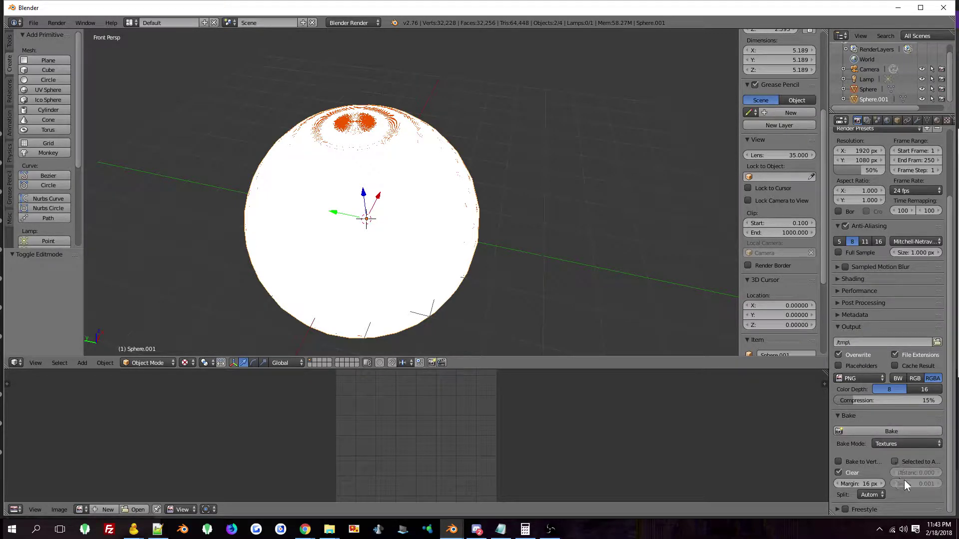
left_click(895, 462)
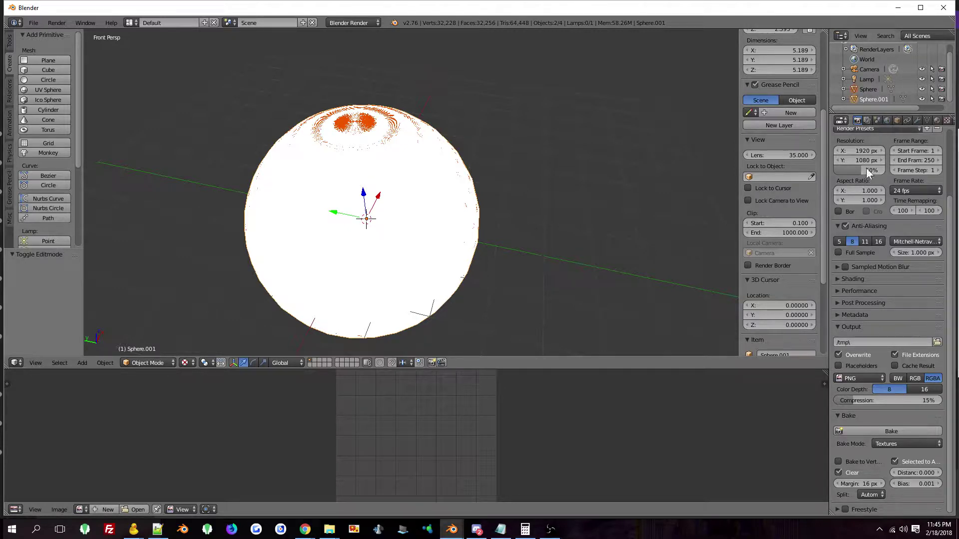
left_click(890, 431)
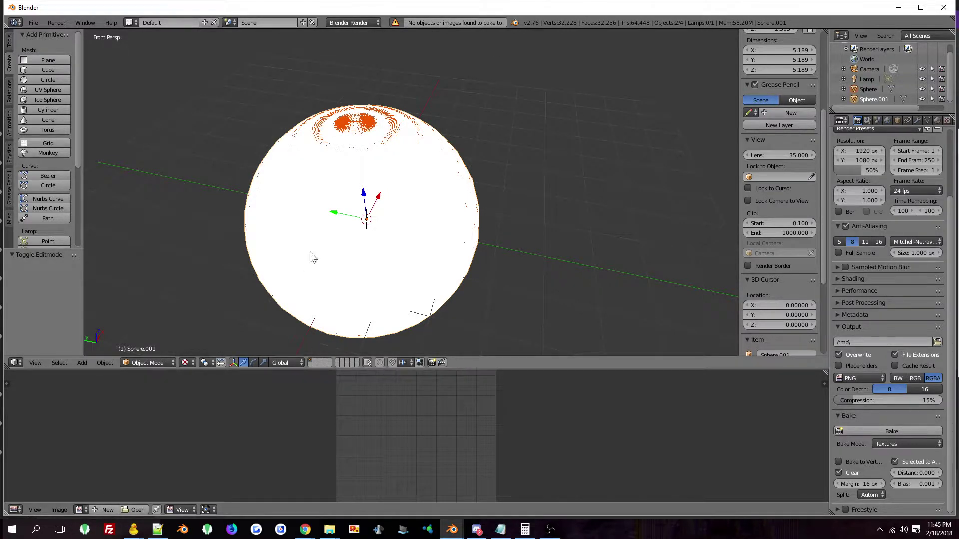
- Create a 4096 x 4096 px blank image named lowpolytexture for the UV-mapped faces of Sphere.001
key("Tab")
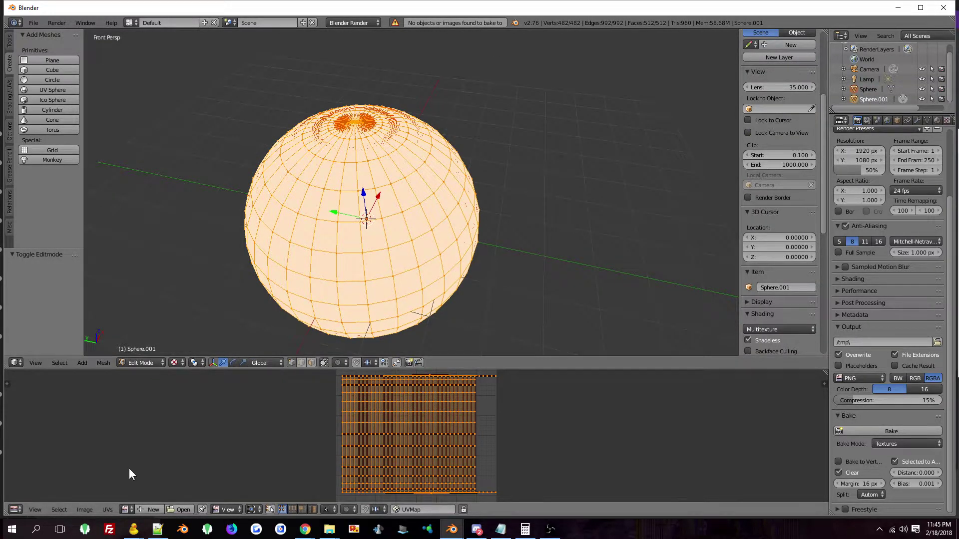
left_click(151, 508)
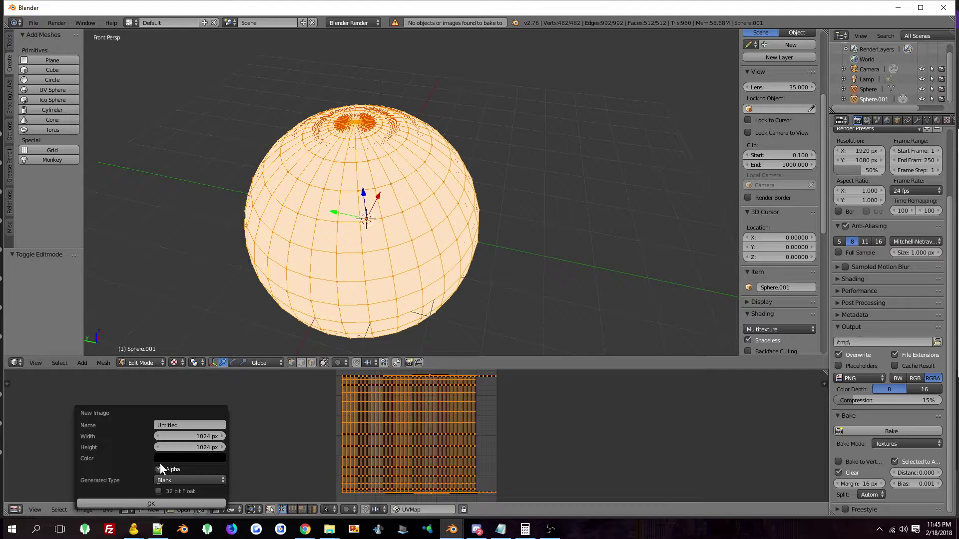
left_click(192, 434)
type("4096")
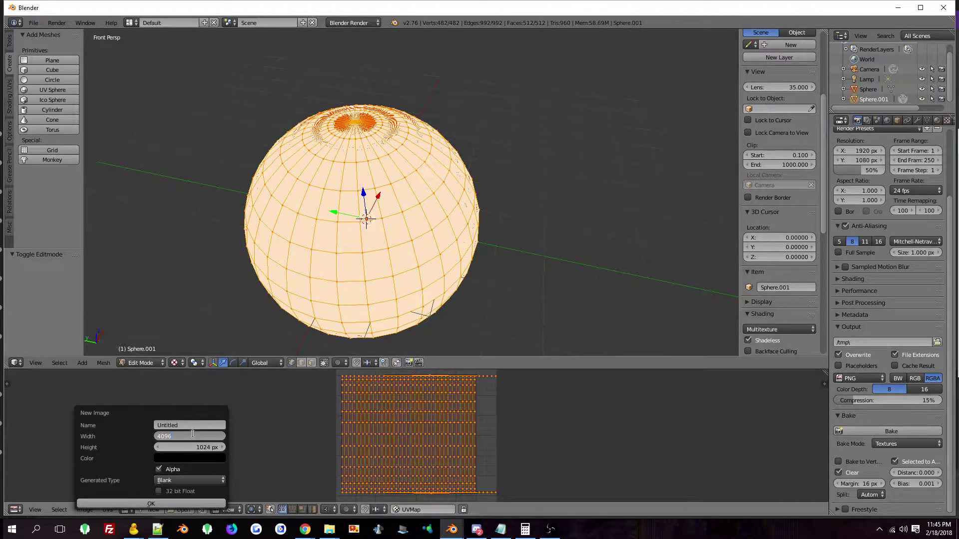
key("Tab")
type("4096")
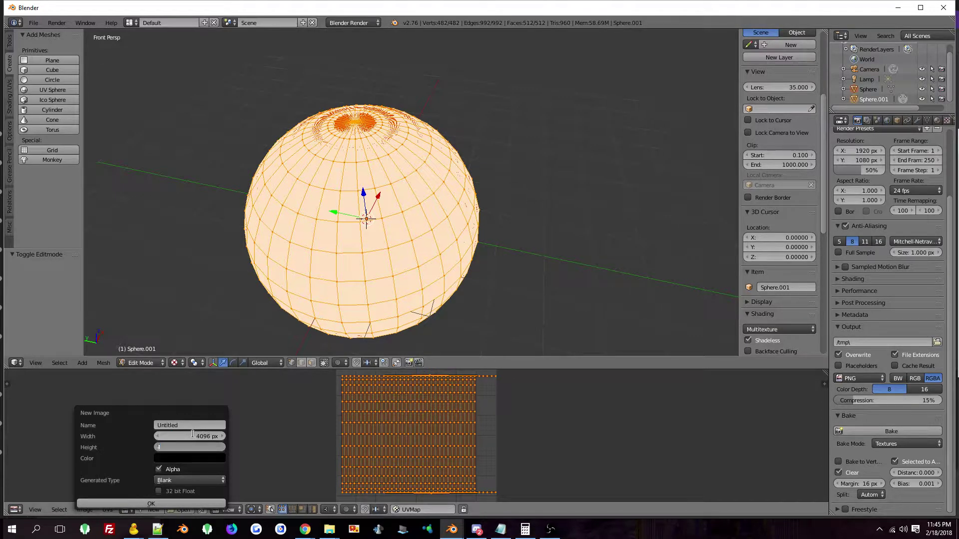
left_click(186, 423)
type("low")
key("BackSpace")
key("BackSpace")
type("polytexture")
key("Return")
left_click(157, 502)
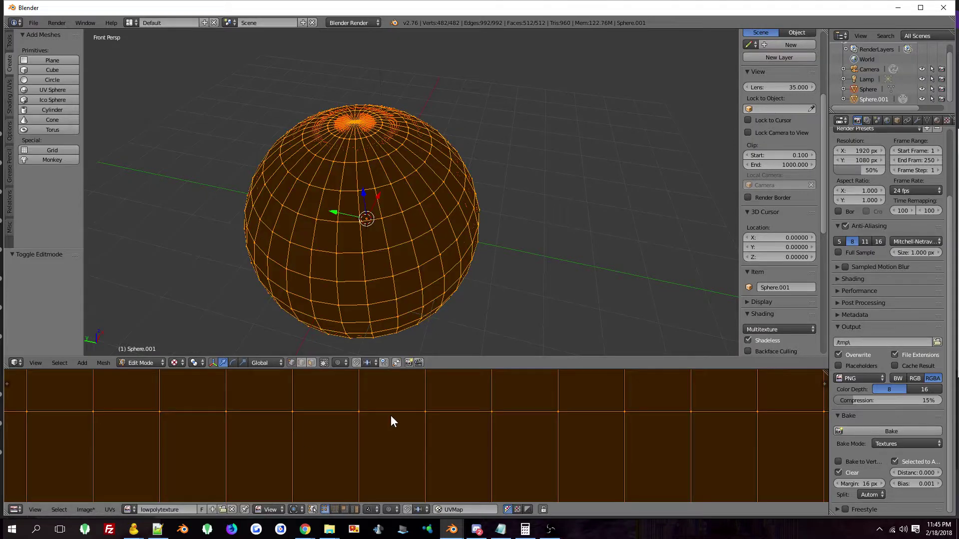
- Bake the dense Sphere's texture onto Sphere.001's lowpolytexture image and check the result in a taller UV editor
scroll(366, 443, "down", 9)
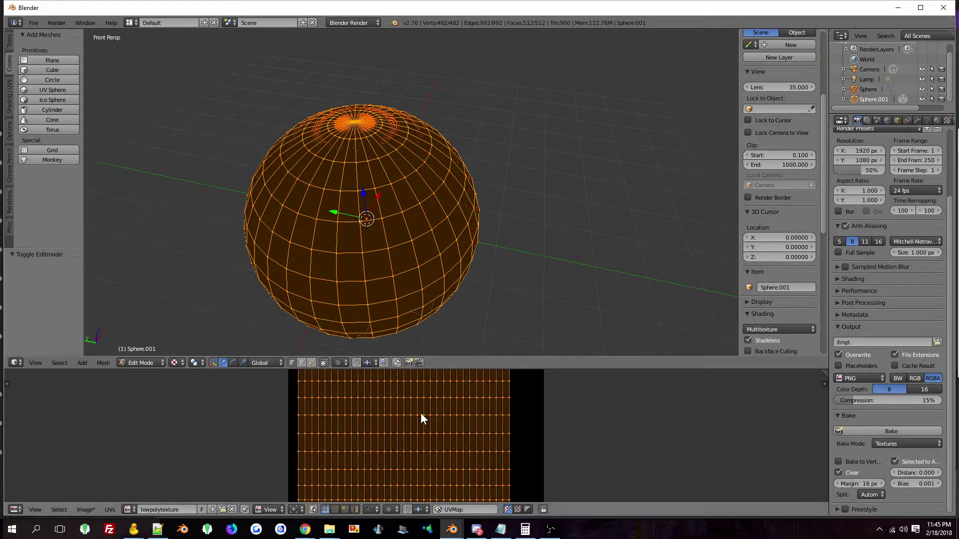
key("Tab")
left_click(879, 432)
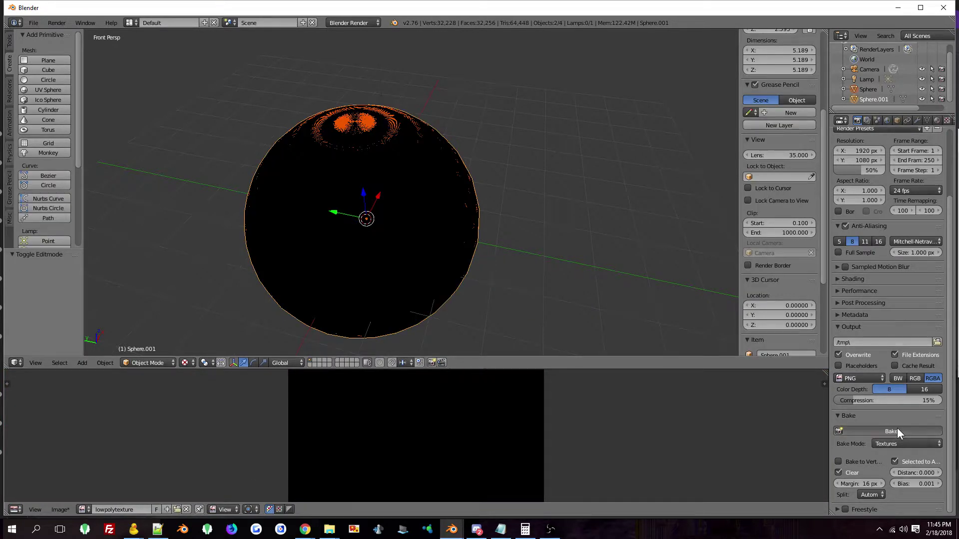
left_click_drag(549, 370, 481, 242)
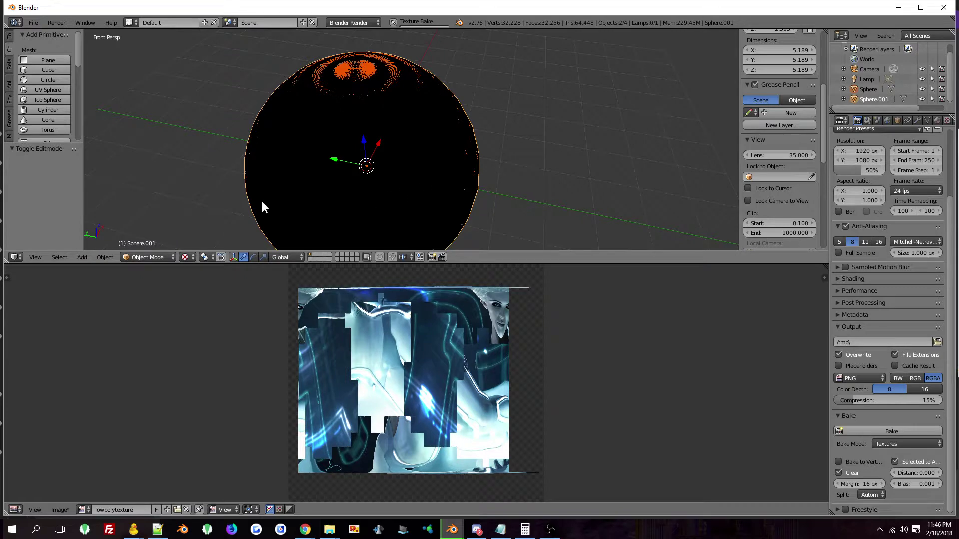
key("Tab")
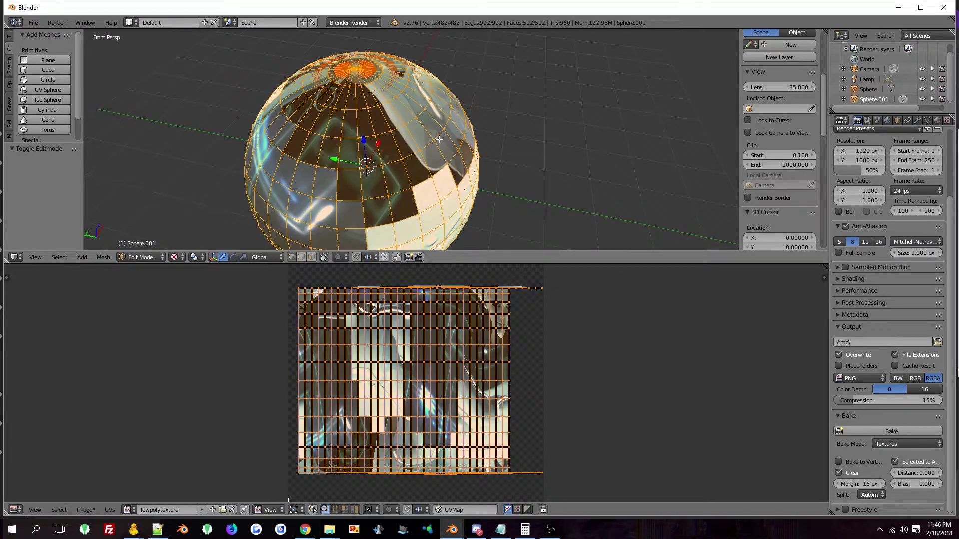
key("Tab")
key("g")
key("x")
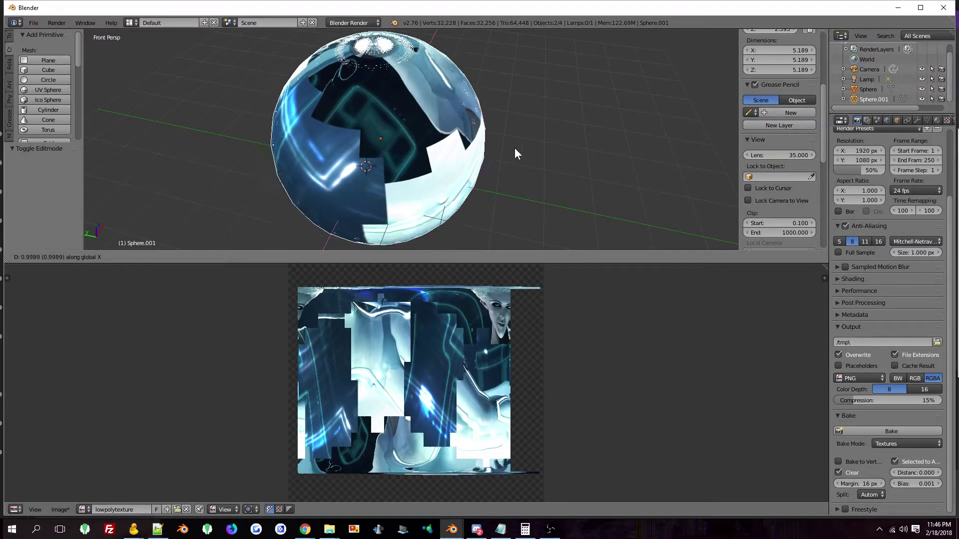
left_click(385, 146)
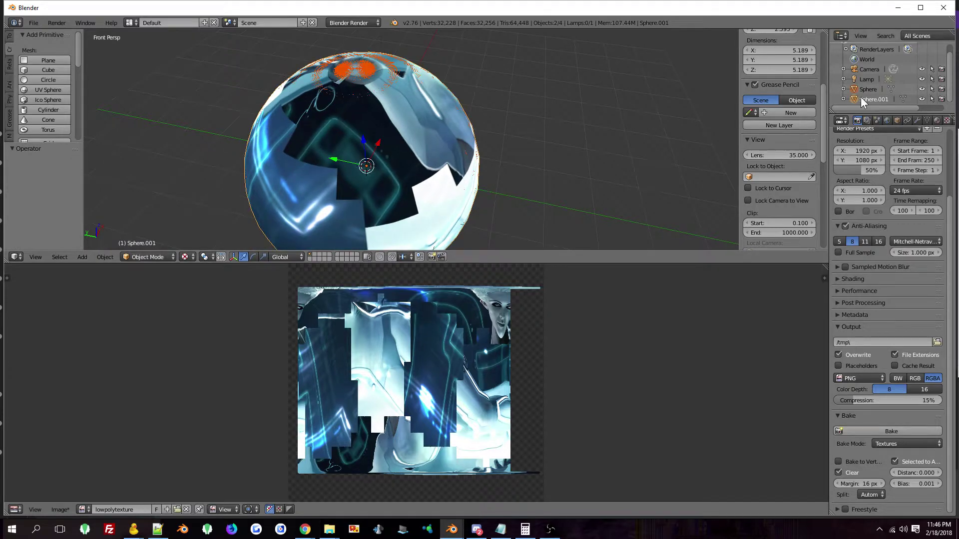
- Compare the baked UV layout of Sphere.001 with the UV islands of the dense Sphere
key("Tab")
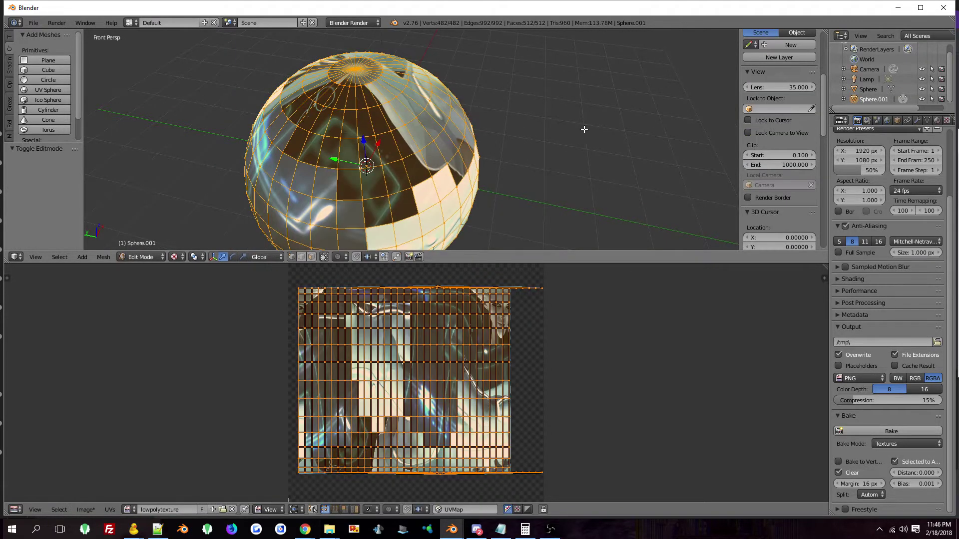
key("Tab")
left_click(868, 89)
key("Tab")
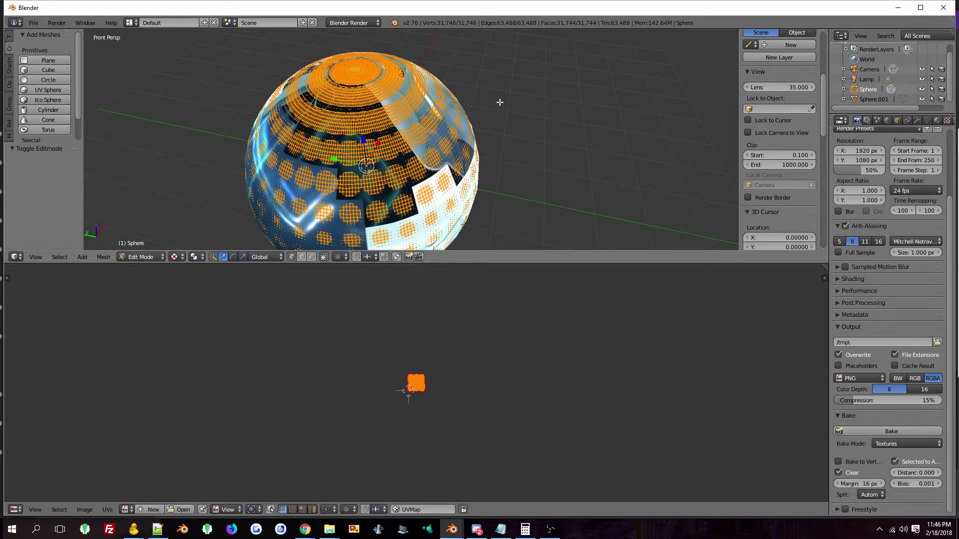
key("Tab")
- Move the baked low-poly Sphere.001 about -5.7 units along the global Y axis, beside the dense sphere
right_click(379, 150)
key("g")
key("x")
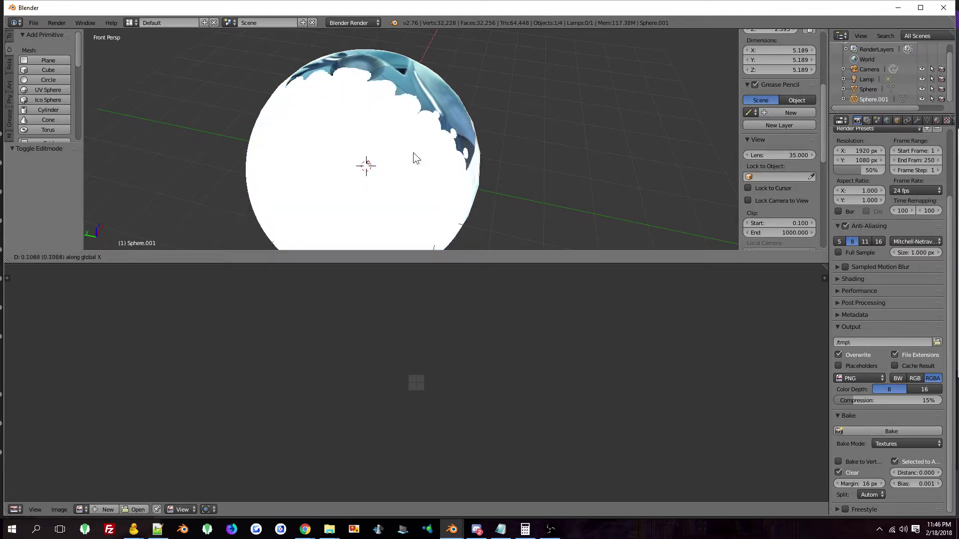
key("y")
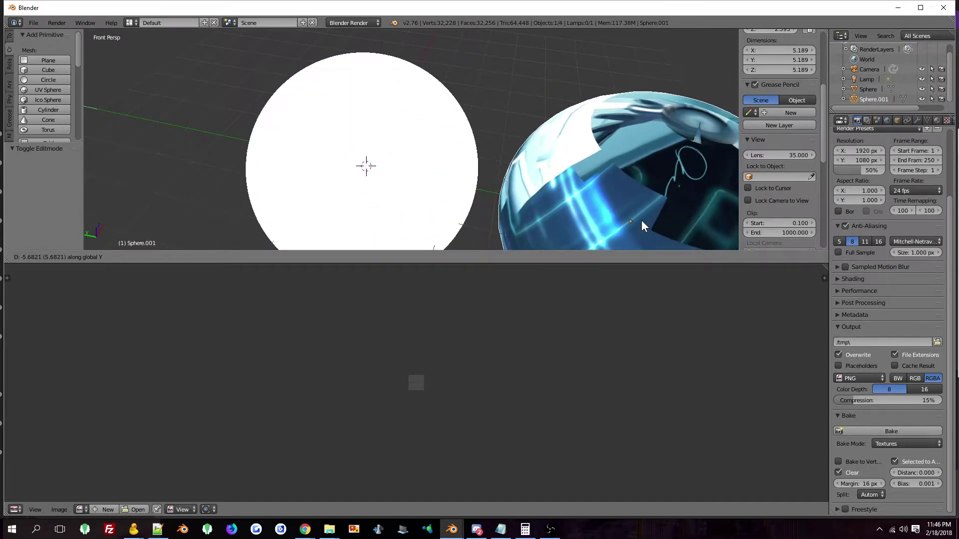
left_click(641, 220)
- Assign the gem1.jpg image to the dense Sphere's UV-mapped faces in Edit Mode
right_click(446, 192)
key("Tab")
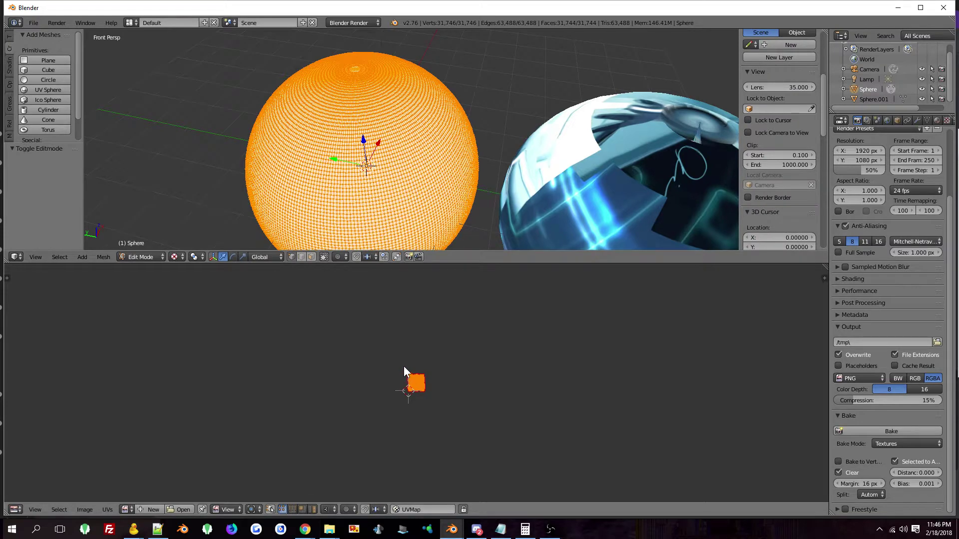
scroll(404, 371, "up", 10)
left_click(126, 509)
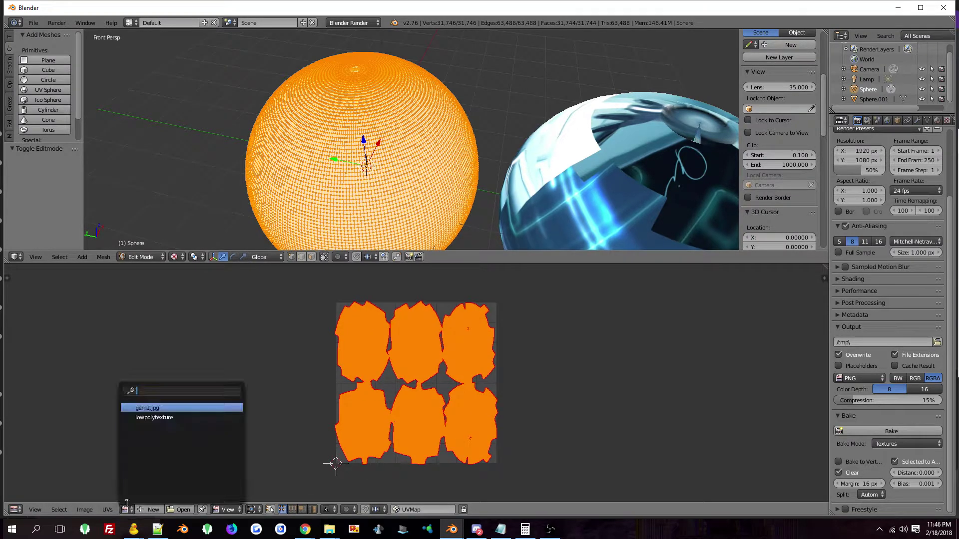
left_click(150, 407)
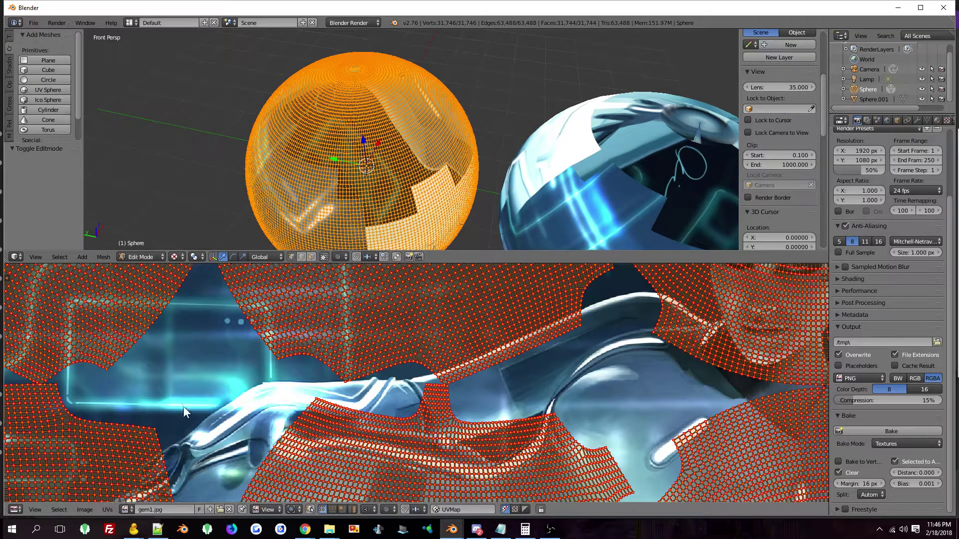
- Leave Edit Mode on the dense Sphere and select the low-poly Sphere.001 in Object Mode
scroll(268, 403, "down", 5)
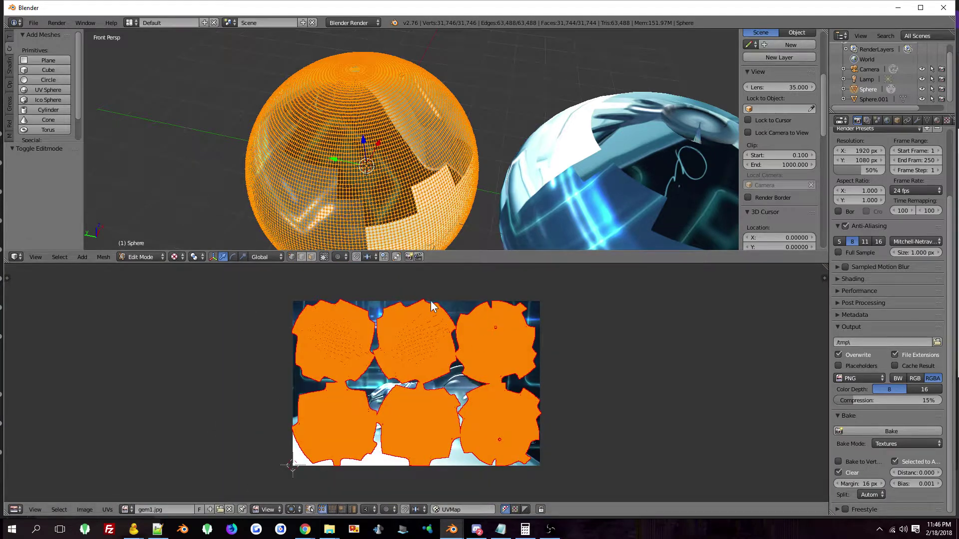
key("Tab")
right_click(572, 175)
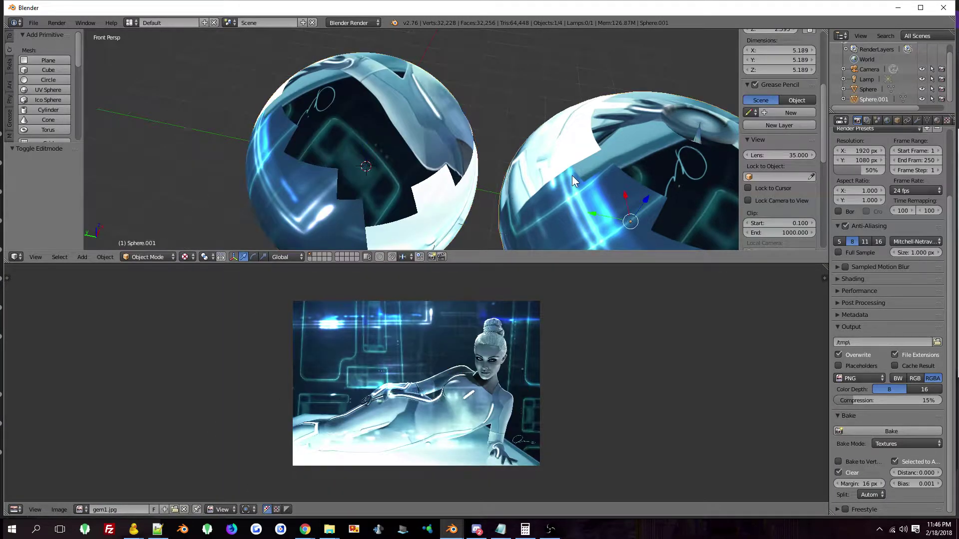
key("Tab")
key("Tab")
- Compare the two textured spheres in walk navigation and examine the baked texture at the pole of Sphere.001
key("shift+f")
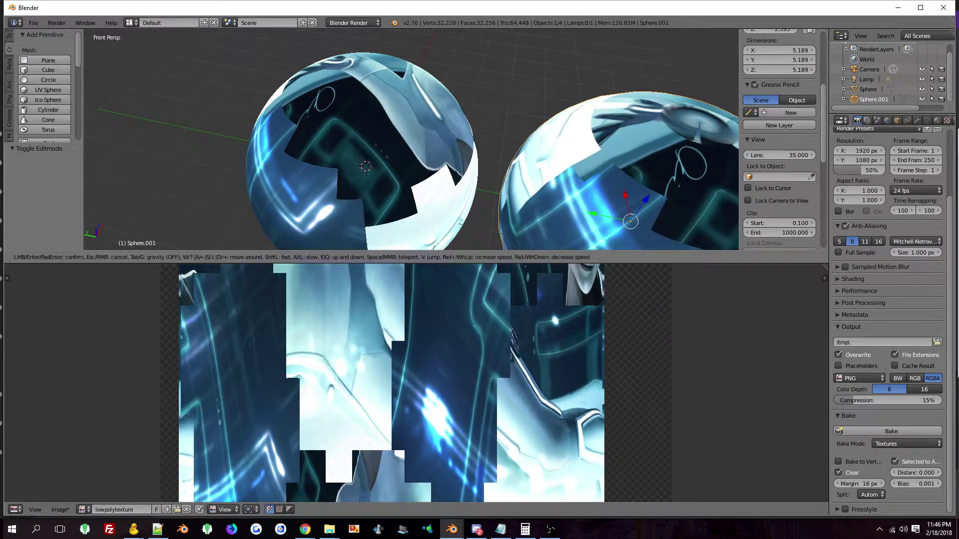
key("s")
key("w")
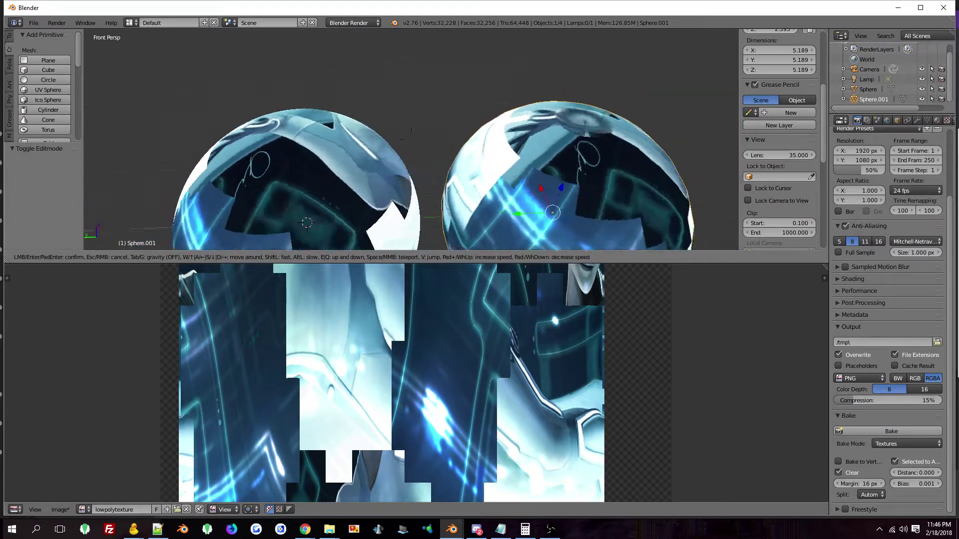
key("s")
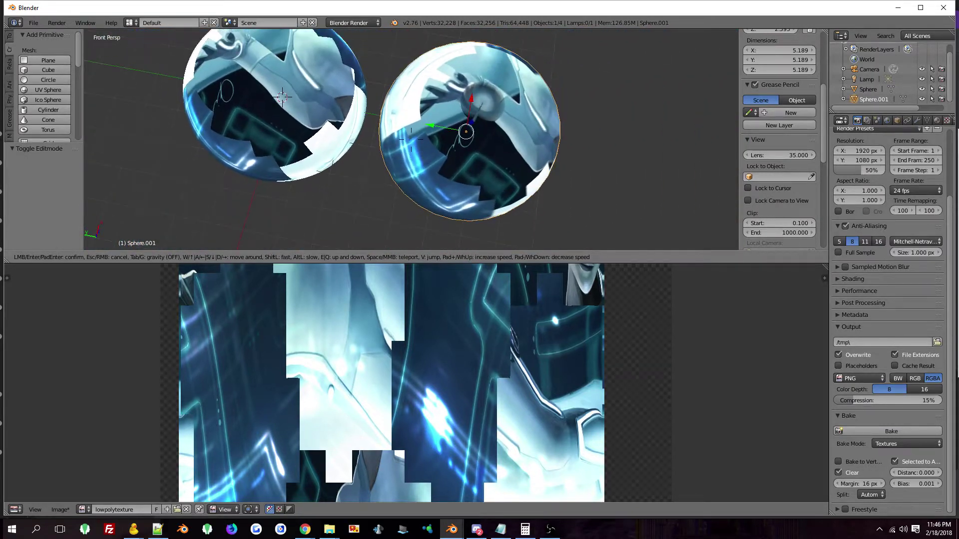
key("w")
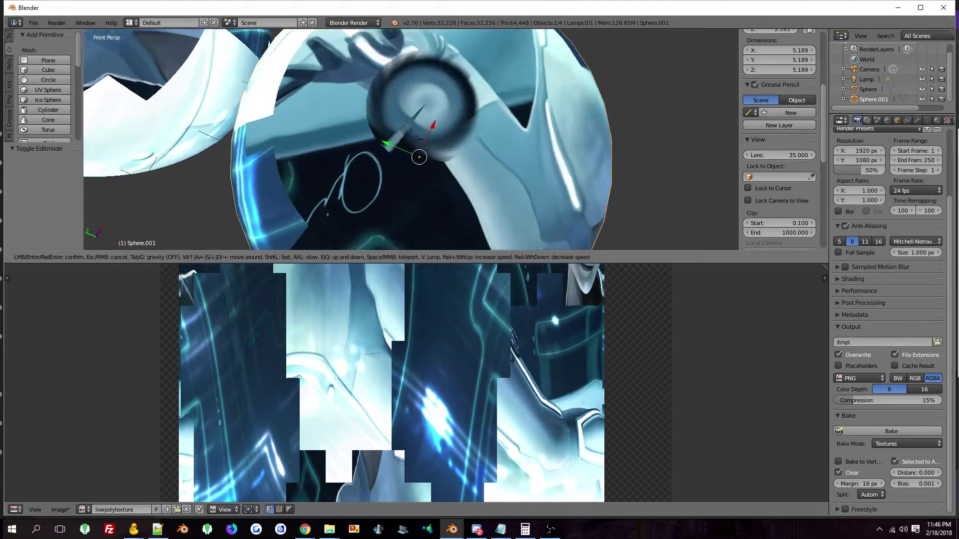
key("s")
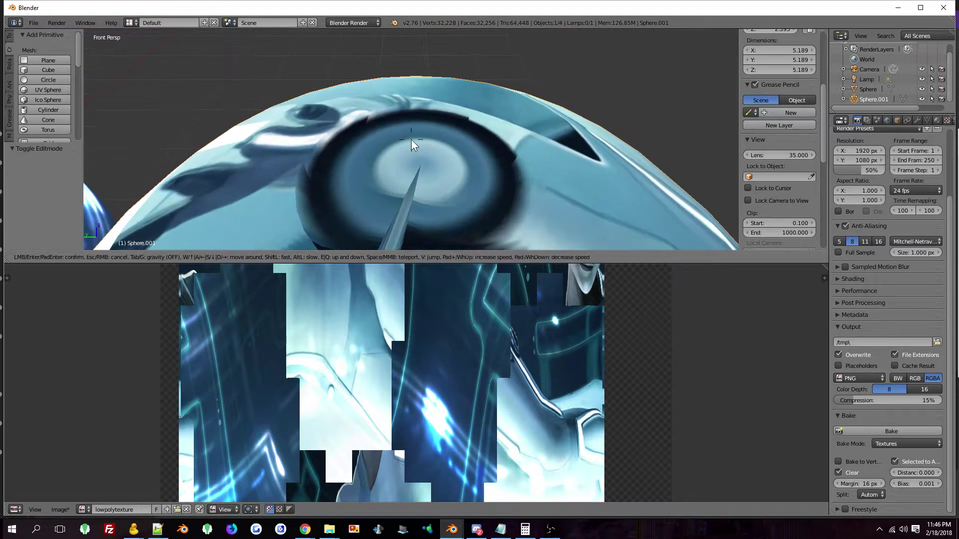
left_click(446, 165)
- Examine the pole triangles of Sphere.001 in Edit Mode along the lower edge of its UV layout on lowpolytexture
key("Tab")
scroll(459, 369, "down", 2)
middle_click_drag(457, 414, 461, 350)
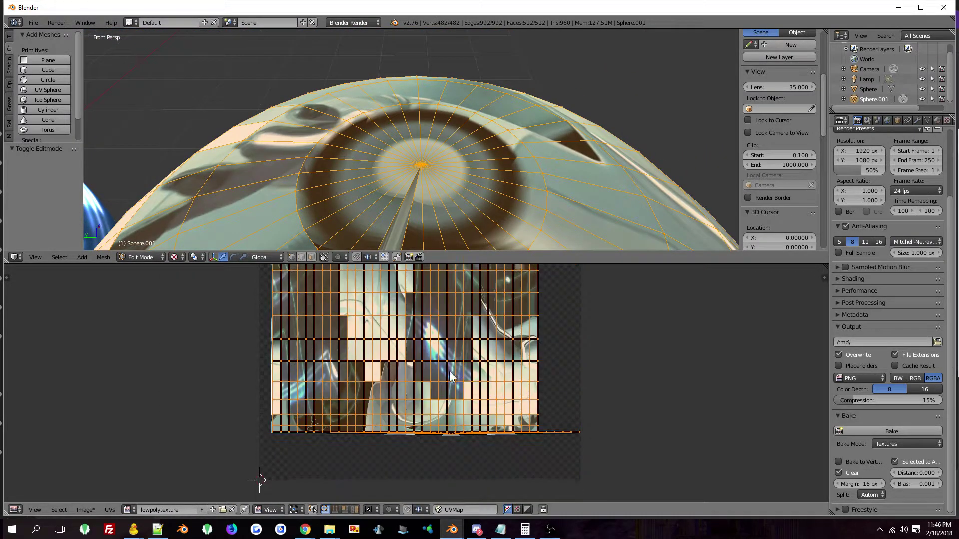
scroll(487, 437, "up", 3)
scroll(486, 436, "up", 3)
scroll(507, 402, "up", 1)
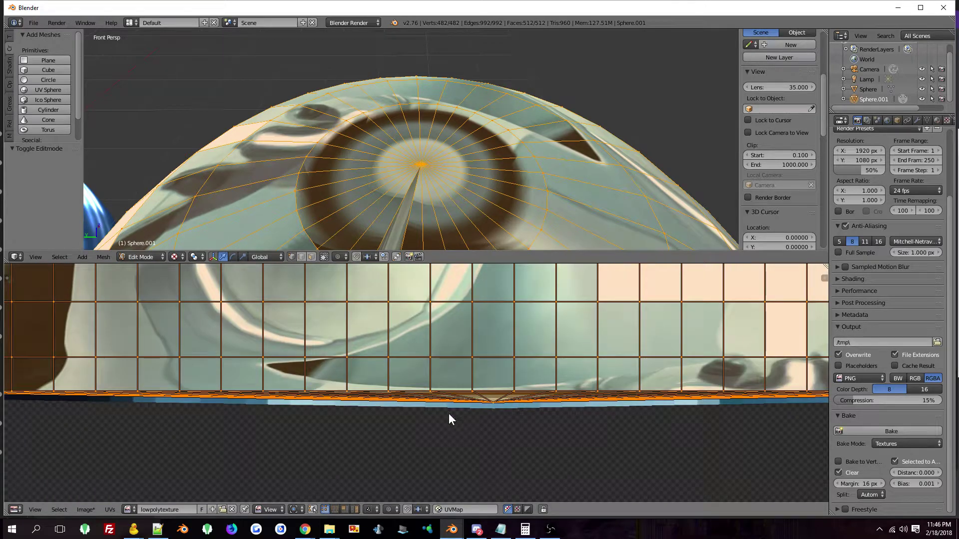
- View both spheres together, check the mesh of Sphere.001 in Edit Mode, and do the same for the dense Sphere
key("Tab")
key("shift+f")
key("s")
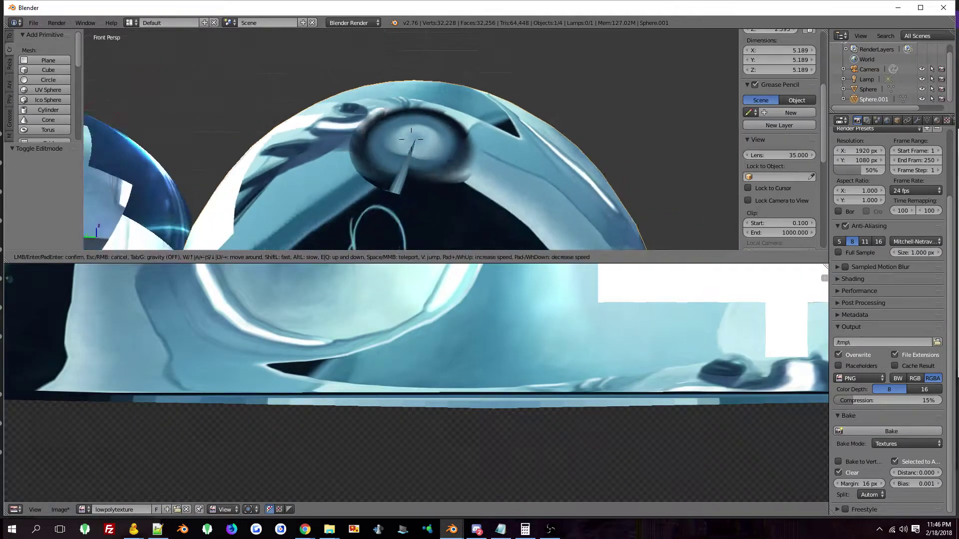
key("s")
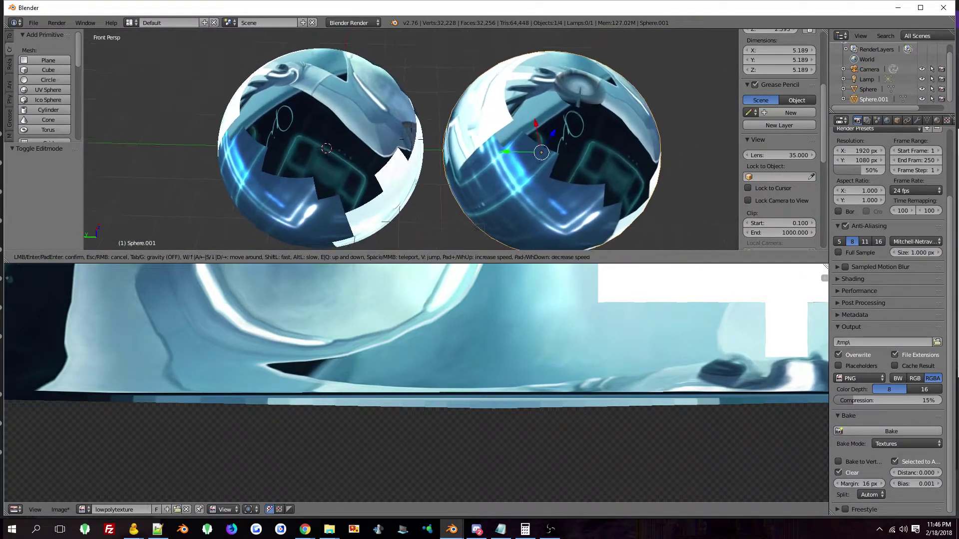
left_click(419, 162)
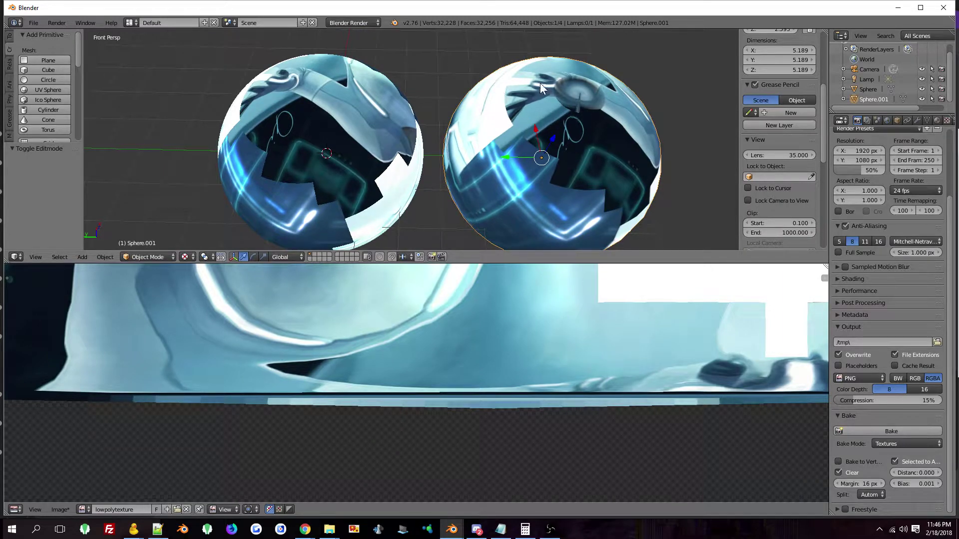
key("Tab")
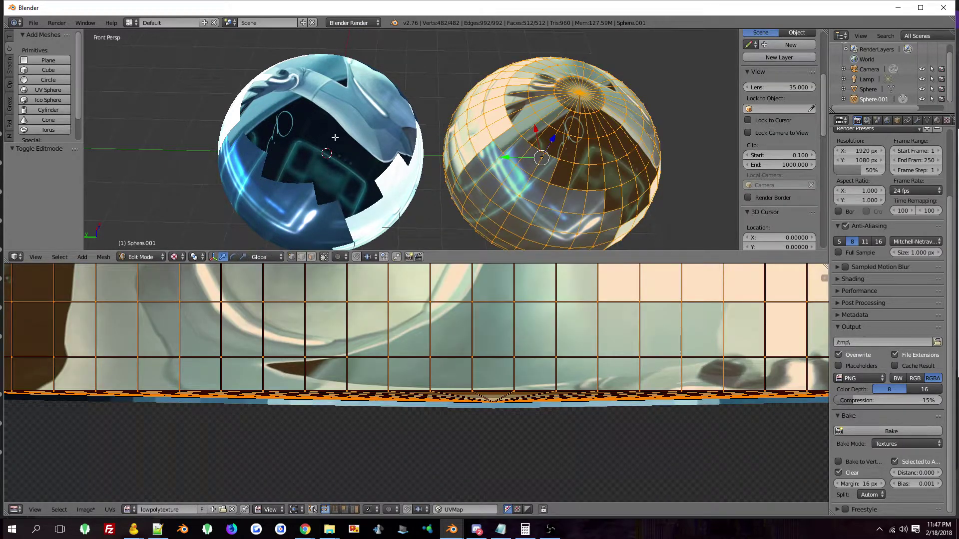
key("Tab")
right_click(335, 136)
key("Tab")
key("Tab")
- Examine the texture patch edges on the dense Sphere up close and check them against its mesh in Edit Mode
key("shift+f")
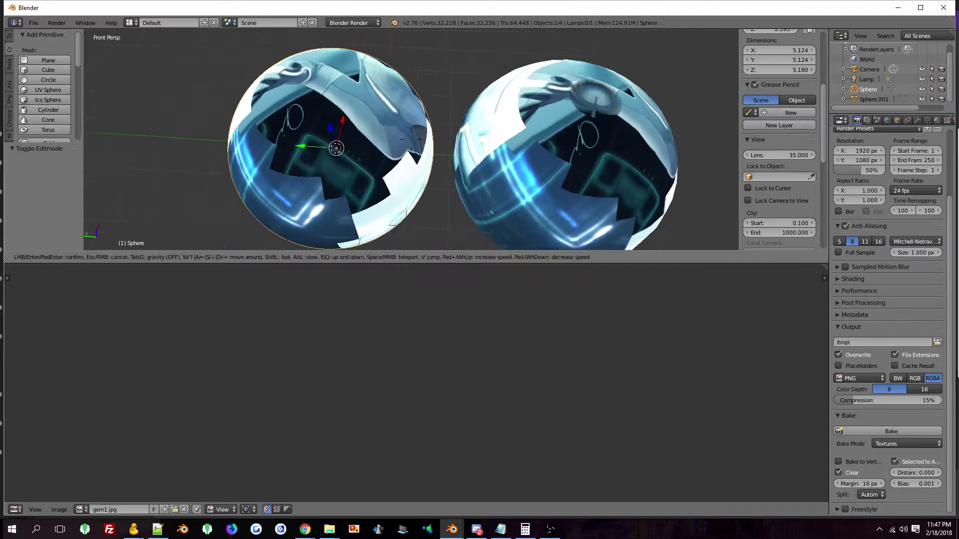
key("w")
key("s")
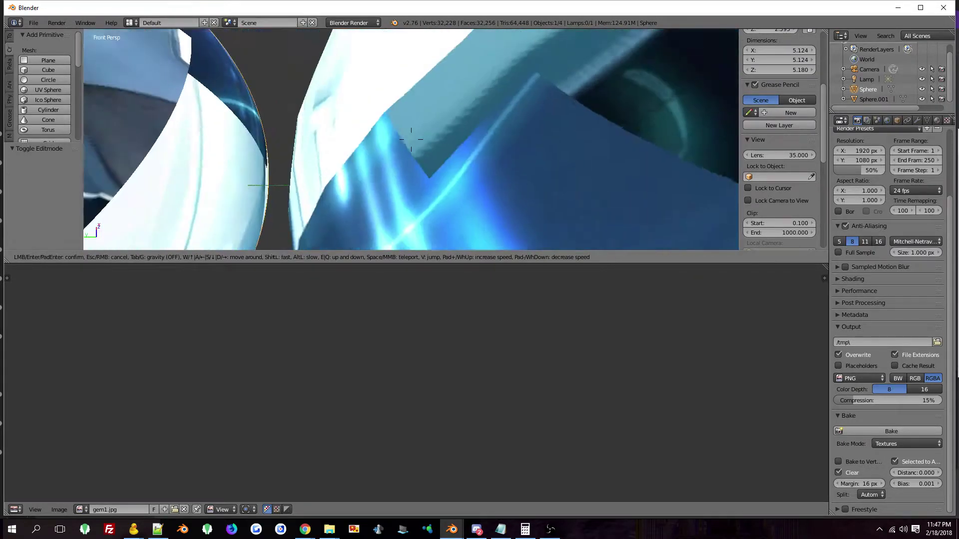
key("a")
key("w")
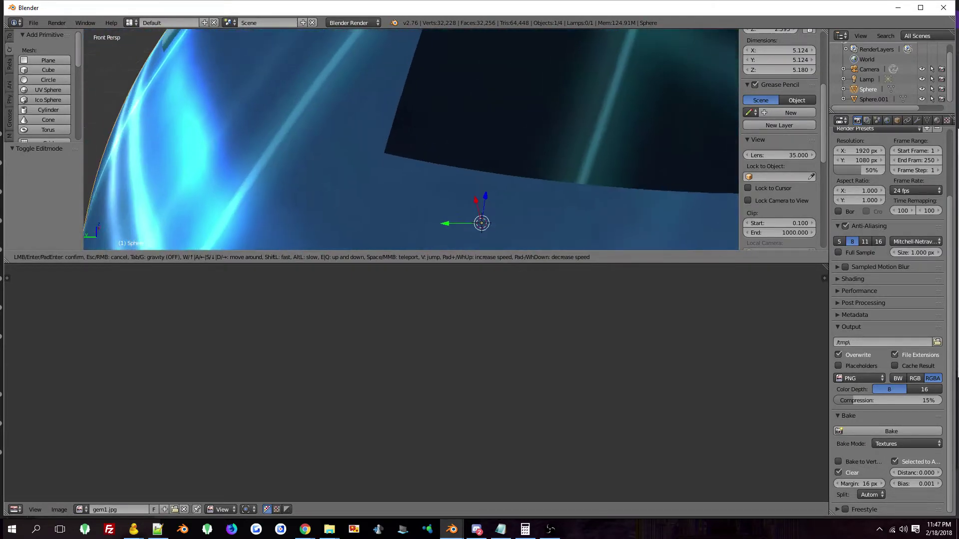
key("a")
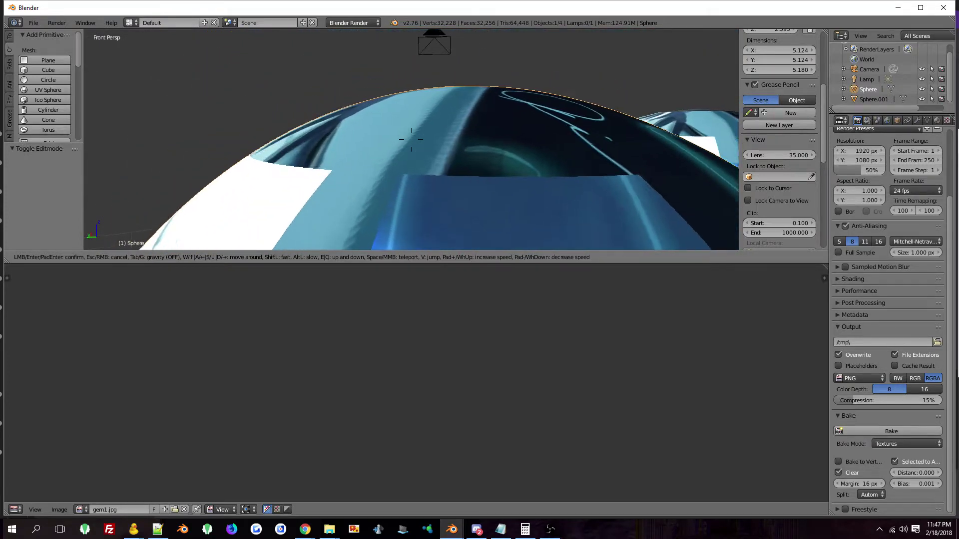
key("w")
key("s")
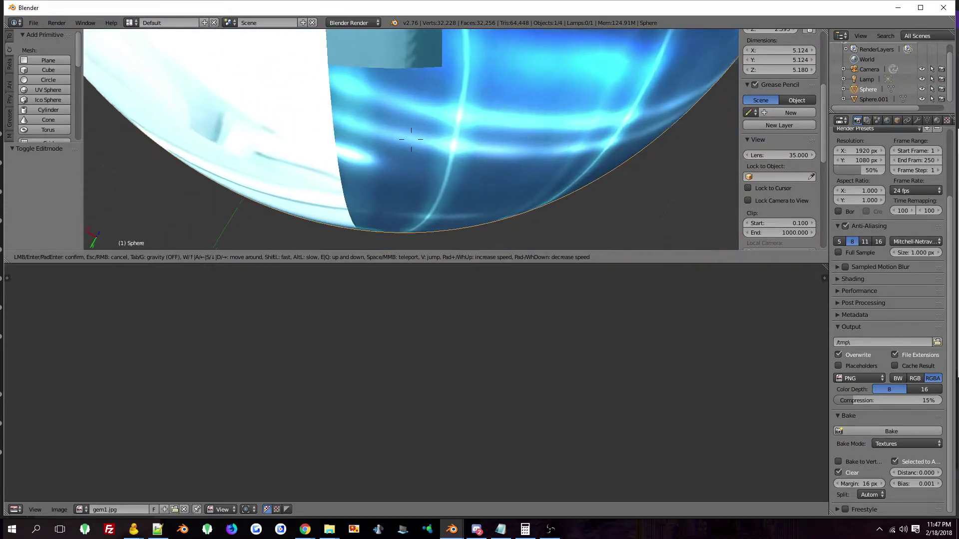
key("w")
key("Return")
key("Tab")
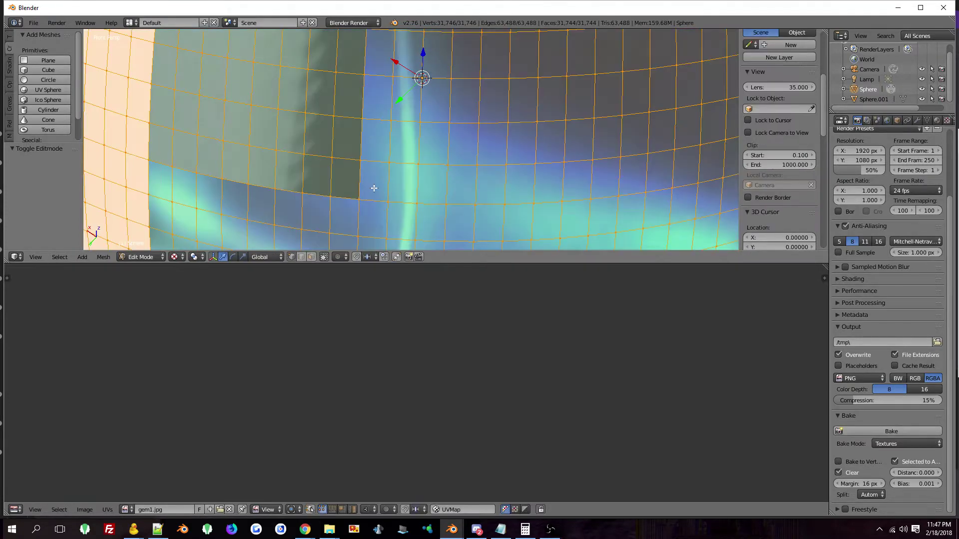
key("Tab")
- Move over to the baked low-poly Sphere.001, select it and show its mesh in Edit Mode
key("shift+f")
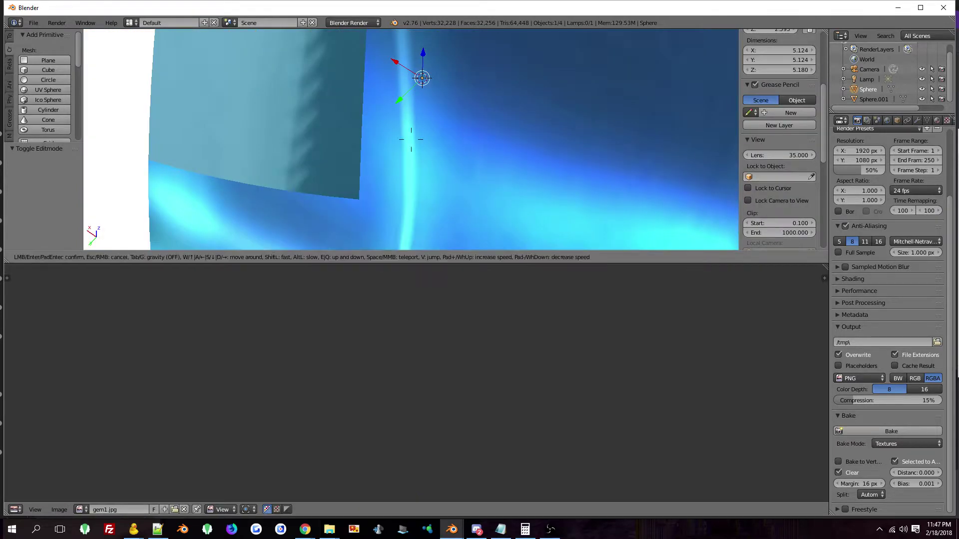
key("s")
key("w")
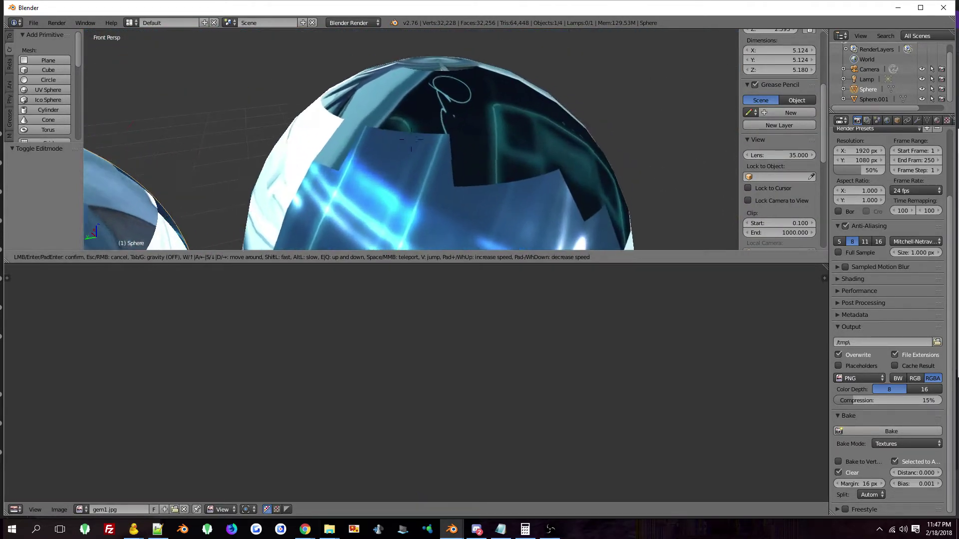
key("s")
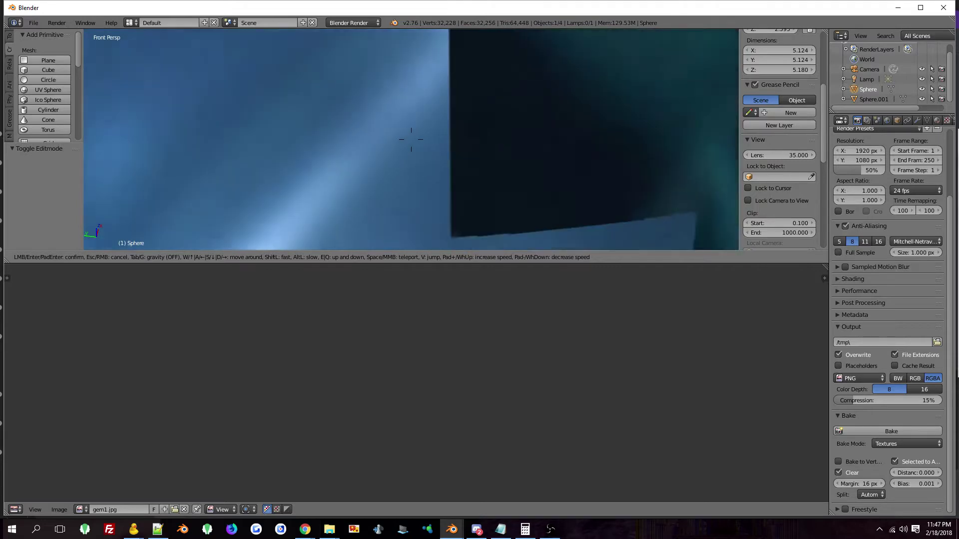
left_click(411, 140)
right_click(412, 139)
key("Tab")
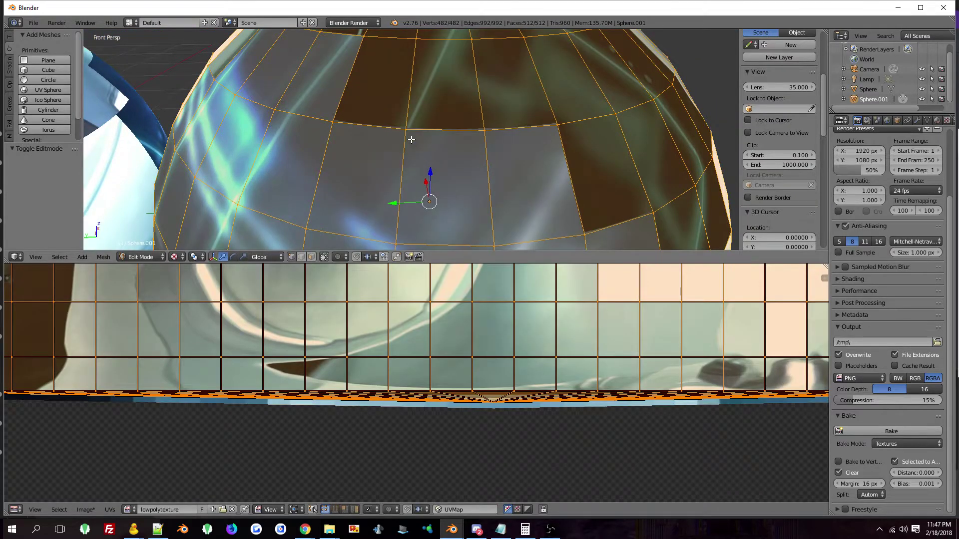
- Examine the baked texture patch edges on Sphere.001 up close against its mesh edges
key("shift+f")
key("w")
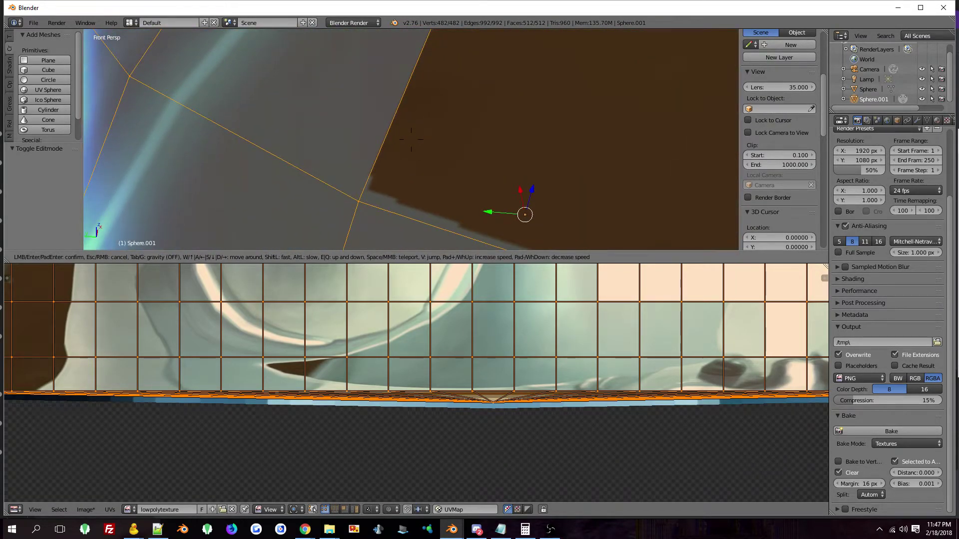
key("s")
key("w")
key("s")
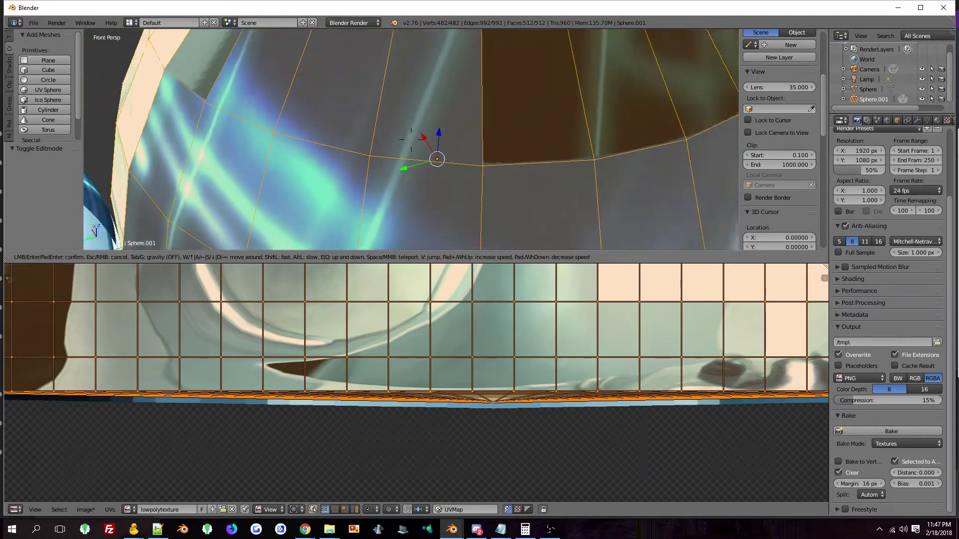
key("a")
key("w")
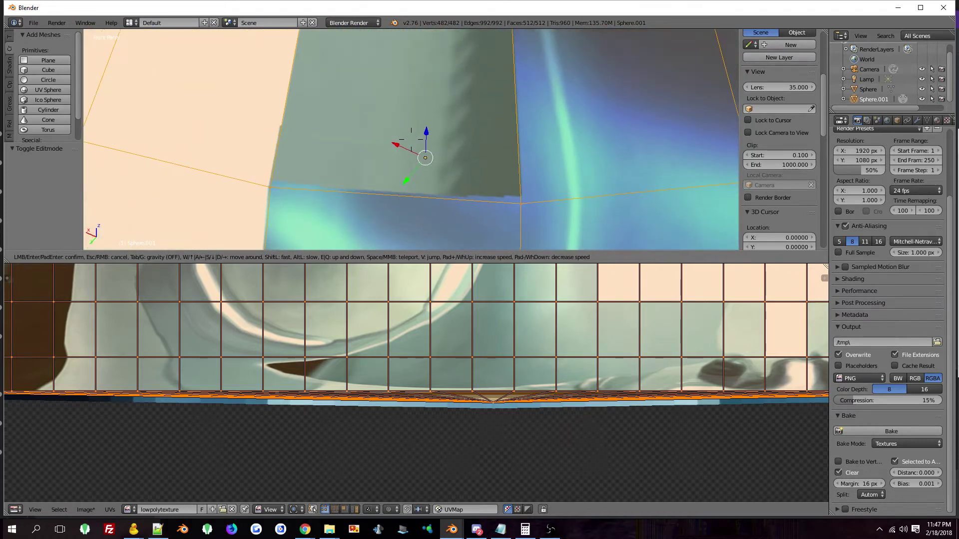
key("s")
left_click(411, 139)
- Return Sphere.001 to Object Mode and view both textured spheres together from a distance
key("Tab")
key("shift+f")
key("s")
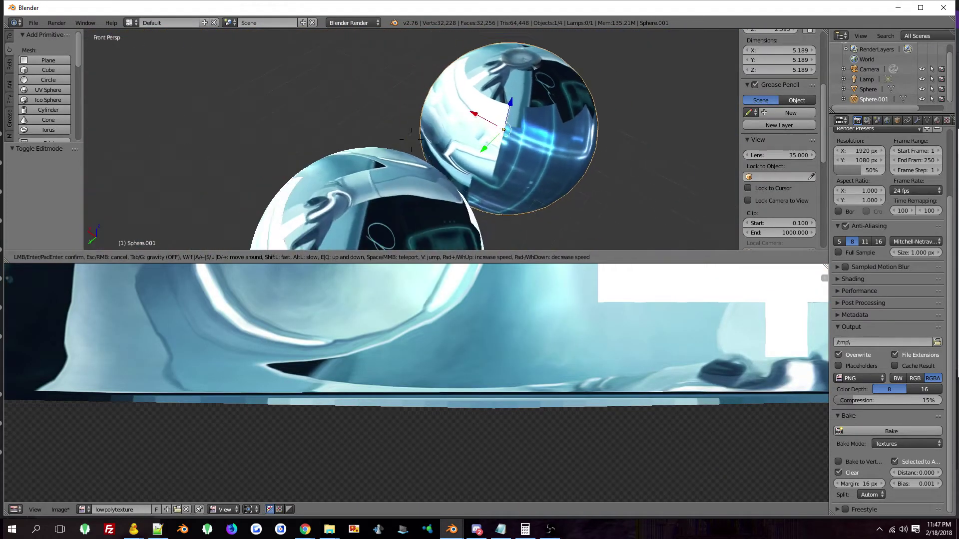
key("d")
left_click(411, 139)
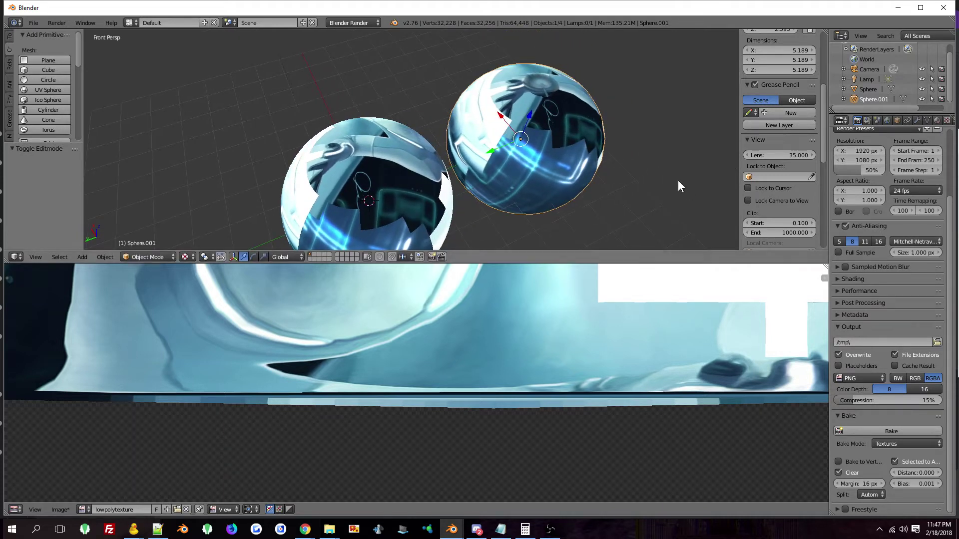